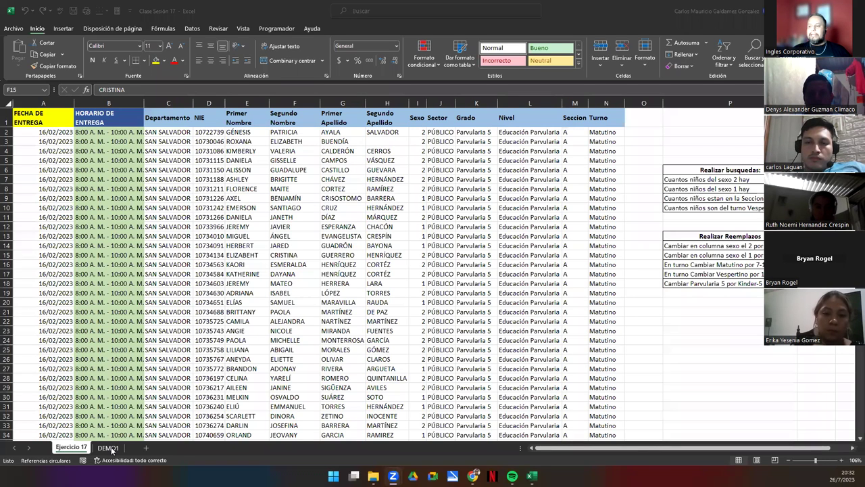
Open the DEMO1 sheet and look through the rows of its table.
left_click(109, 447)
left_click(280, 291)
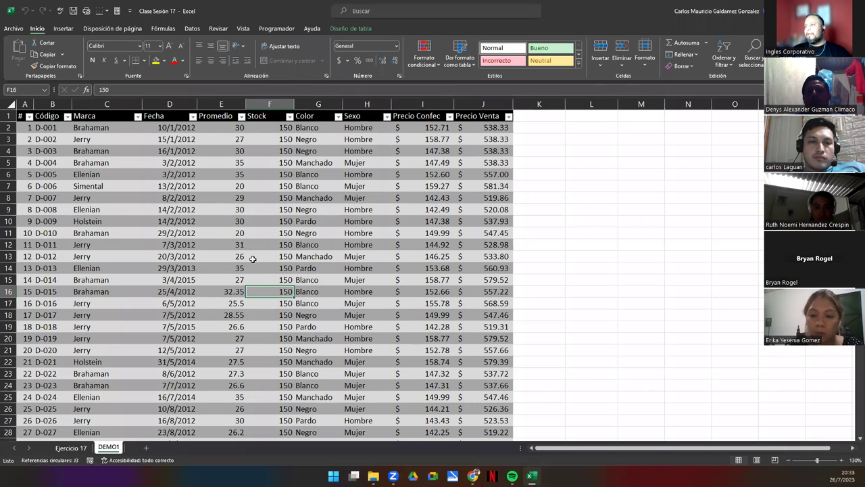
scroll(253, 259, "down", 2)
scroll(251, 272, "up", 2)
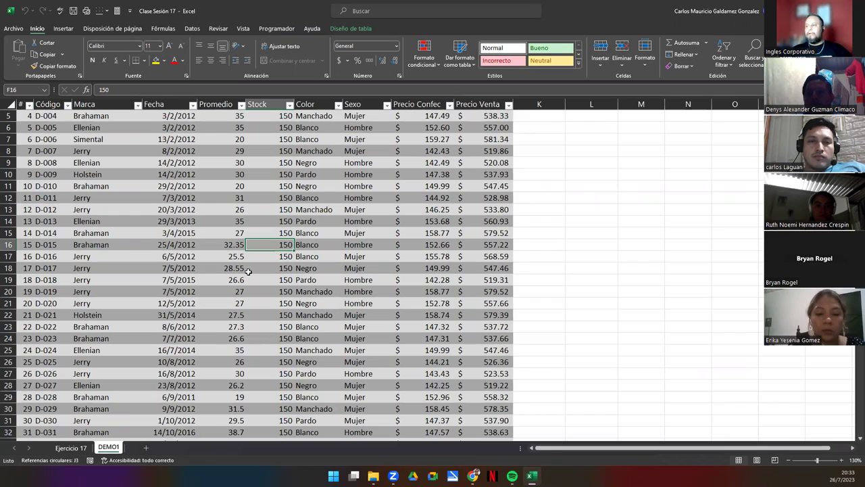
scroll(248, 279, "down", 20)
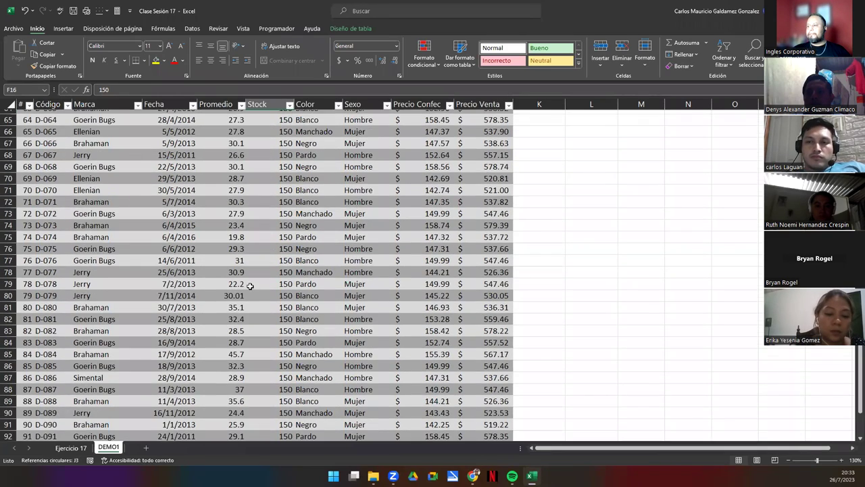
scroll(250, 286, "up", 20)
scroll(250, 287, "up", 2)
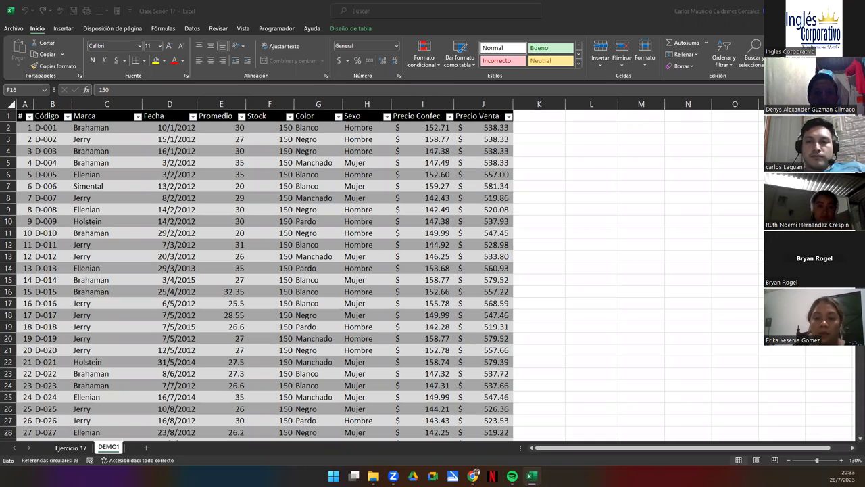
left_click(269, 291)
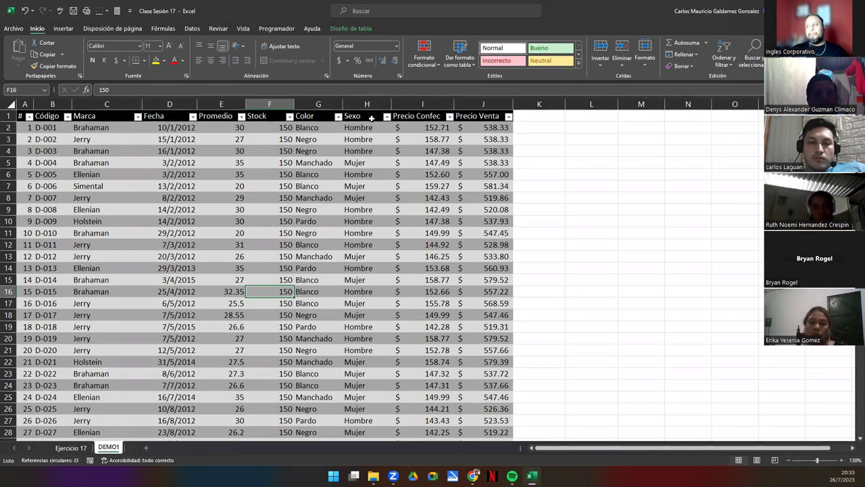
Inspect the Precio Confec and Precio Venta contents in row 2, including the formula in J2, leaving them unedited.
left_click(412, 116)
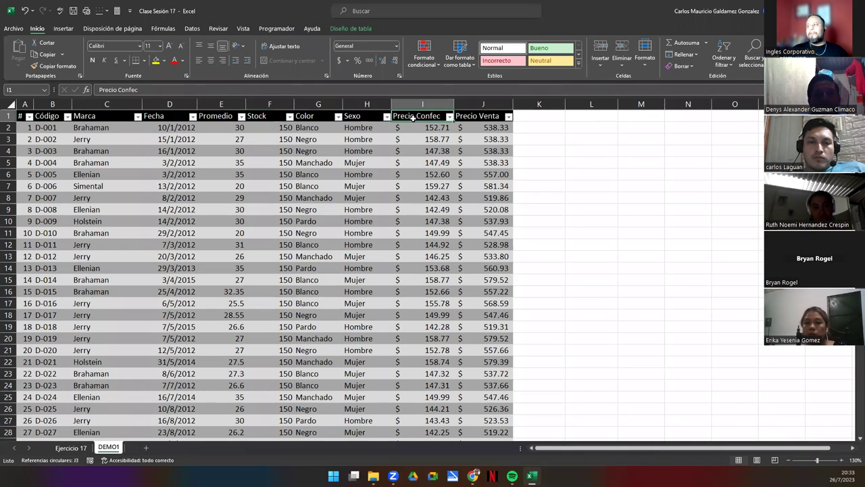
left_click(472, 121)
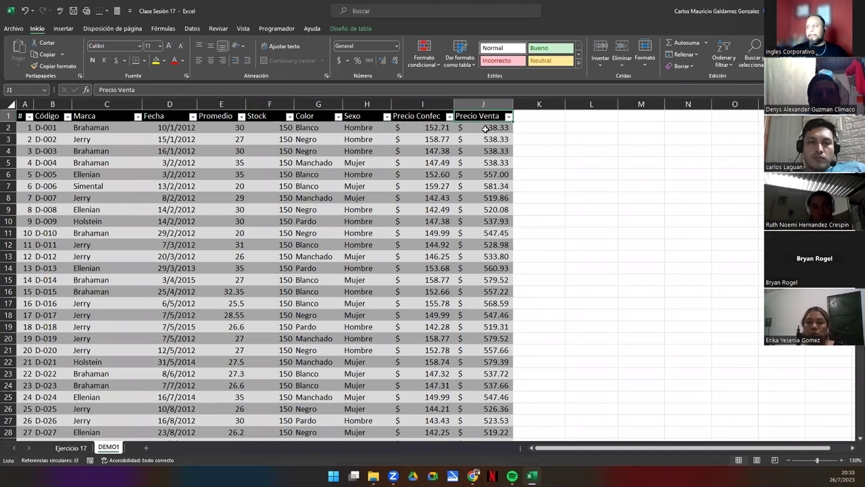
left_click(486, 128)
left_click(443, 128)
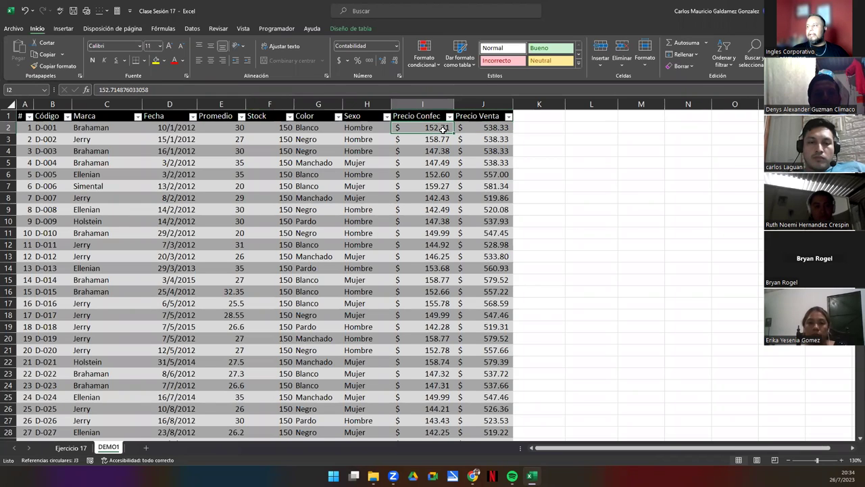
double_click(443, 128)
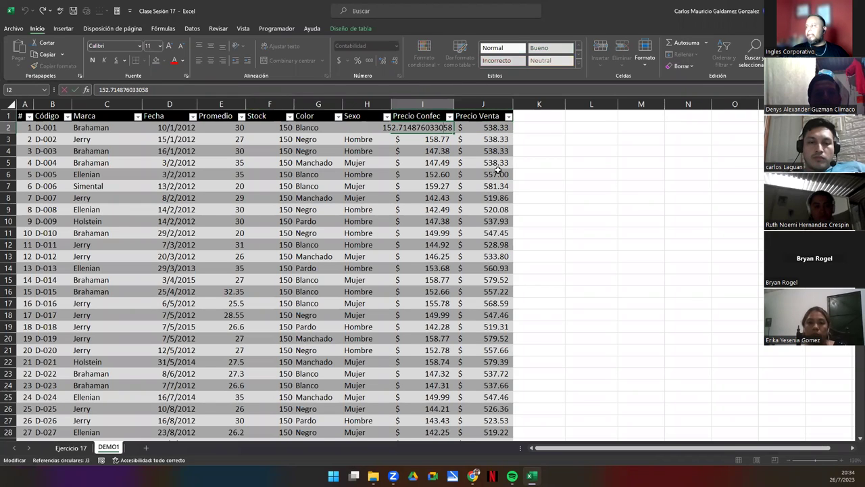
left_click(468, 128)
type("=I2*$J$3")
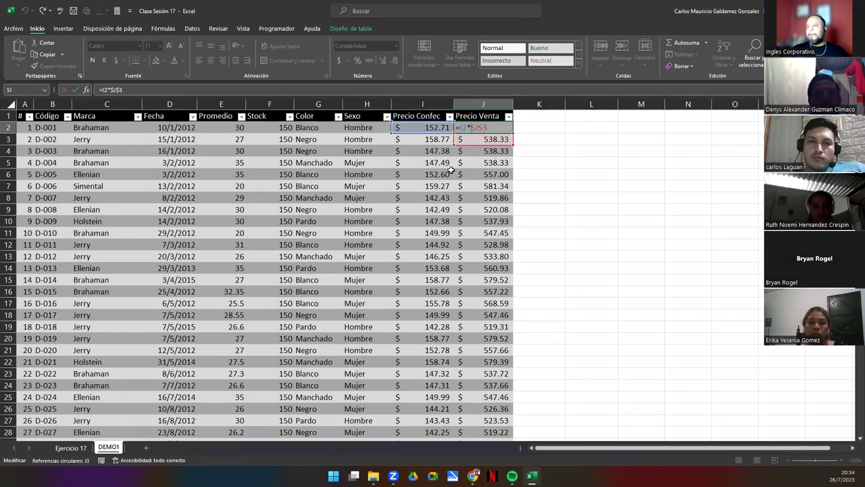
left_click(432, 140)
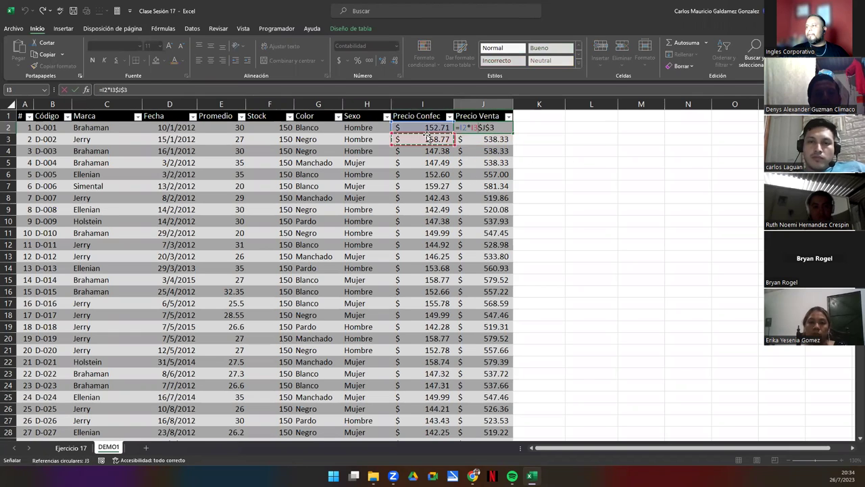
key("Escape")
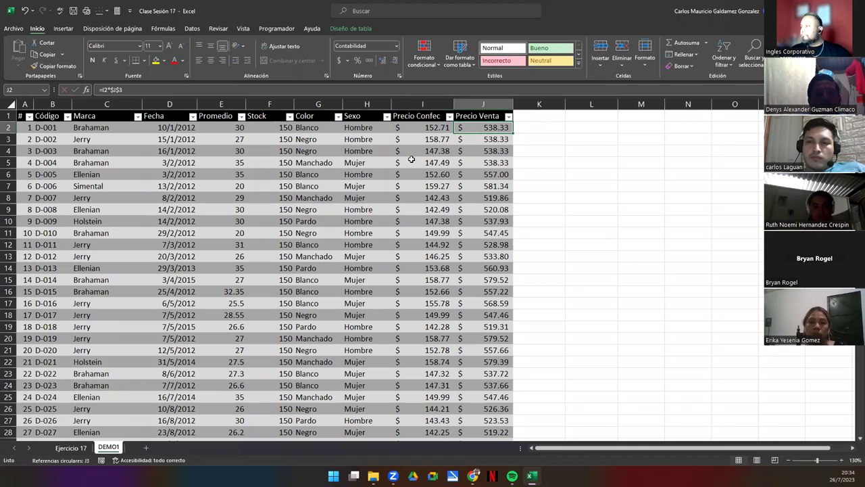
Check the Precio Venta formula in J24 and review the price columns further down the table.
left_click(473, 384)
scroll(473, 384, "down", 20)
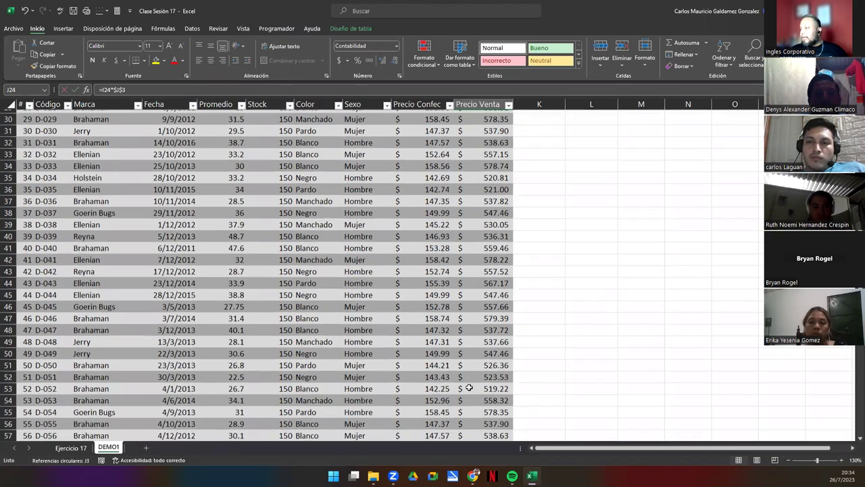
scroll(470, 384, "up", 5)
scroll(470, 384, "up", 5)
scroll(470, 384, "down", 8)
scroll(470, 383, "up", 20)
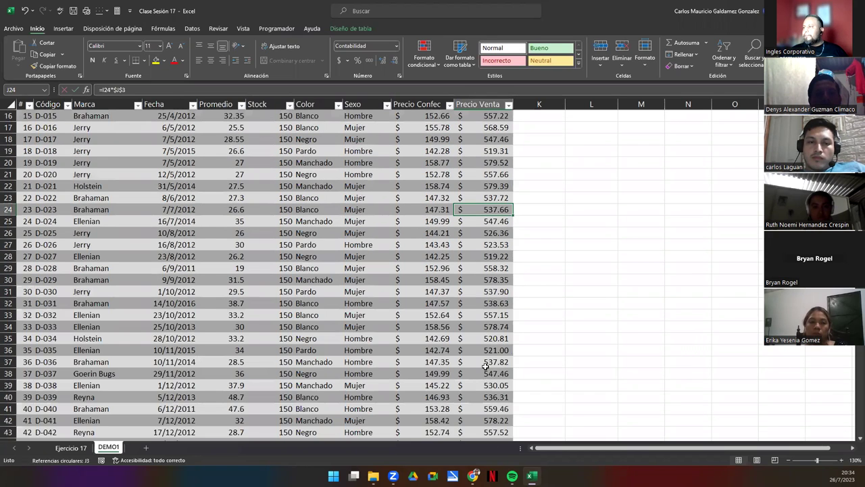
left_click(404, 129)
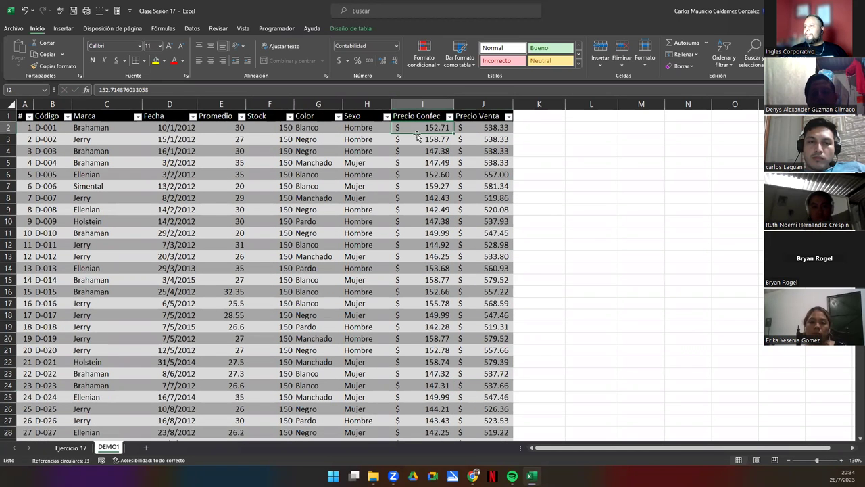
Replace the Precio Venta formula in J2 with =I2*(I2*15%), applied to the whole table column.
left_click(468, 127)
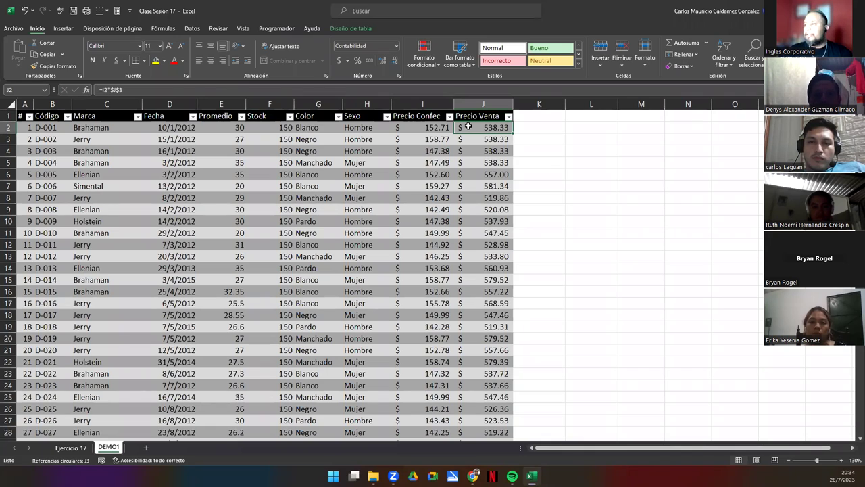
double_click(473, 129)
key("BackSpace")
key("BackSpace")
key("BackSpace")
key("BackSpace")
type("(")
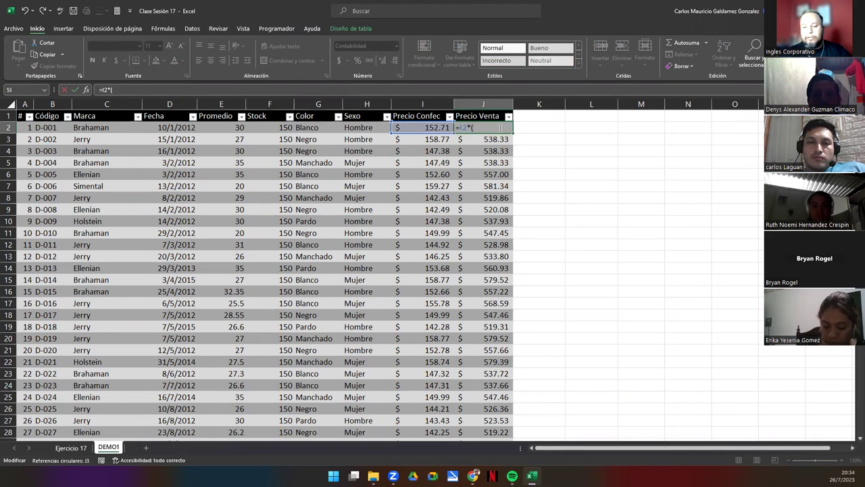
type("I2*")
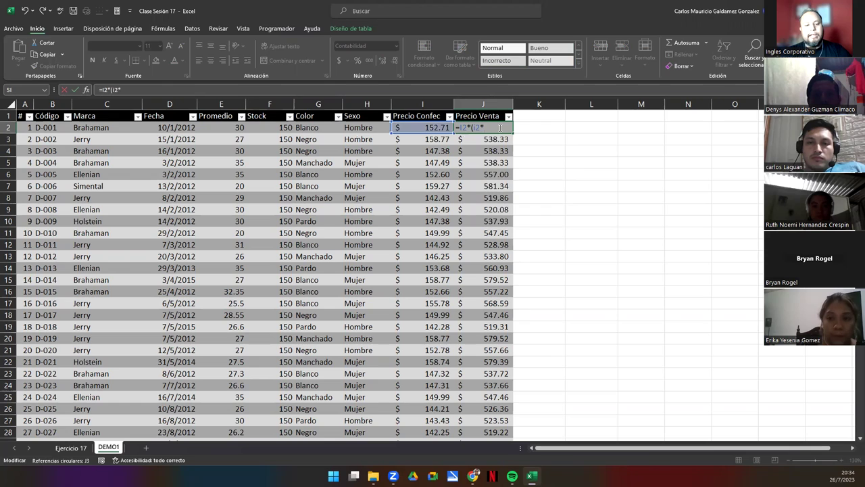
type("15")
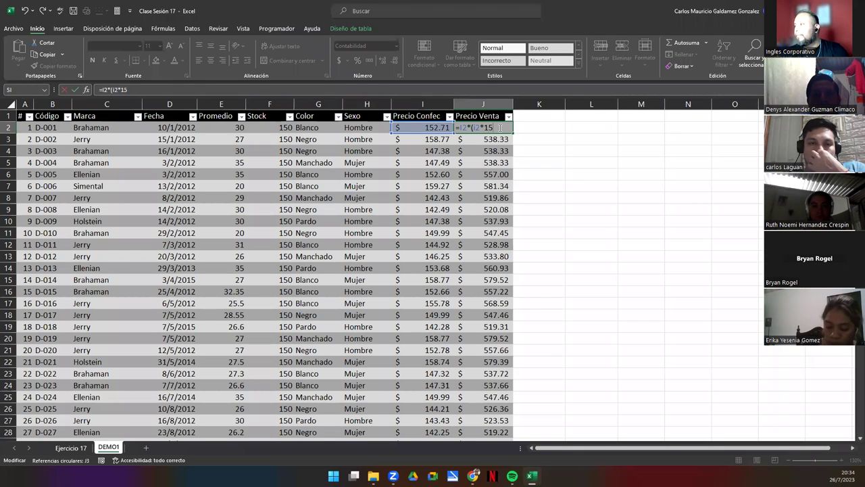
type("%")
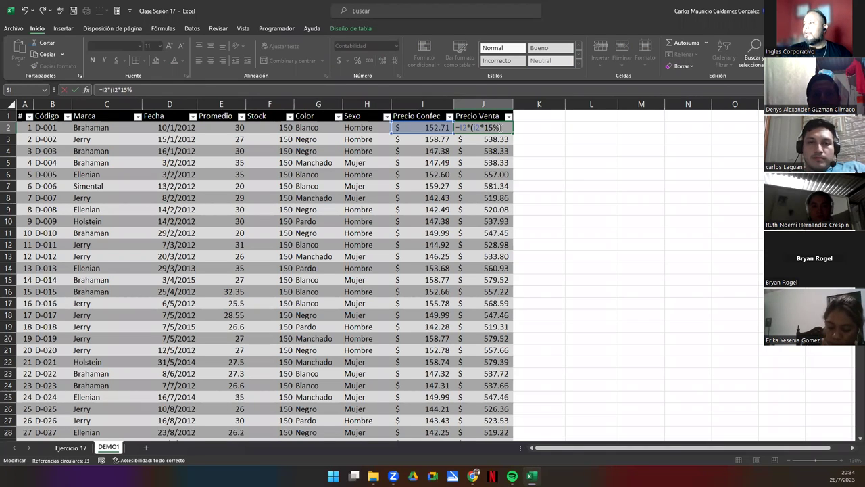
key("ctrl+Return")
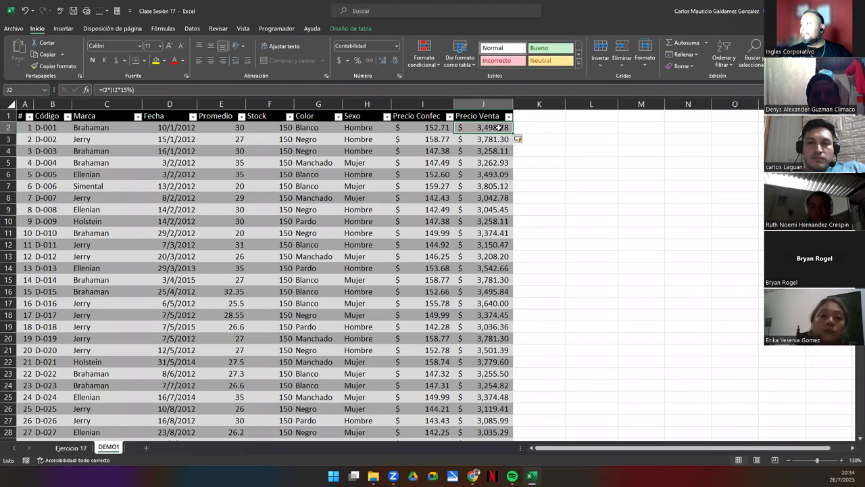
Correct the Precio Venta formula in J2 to =I2+(I2*15%) and check the formula in the row below.
key("F2")
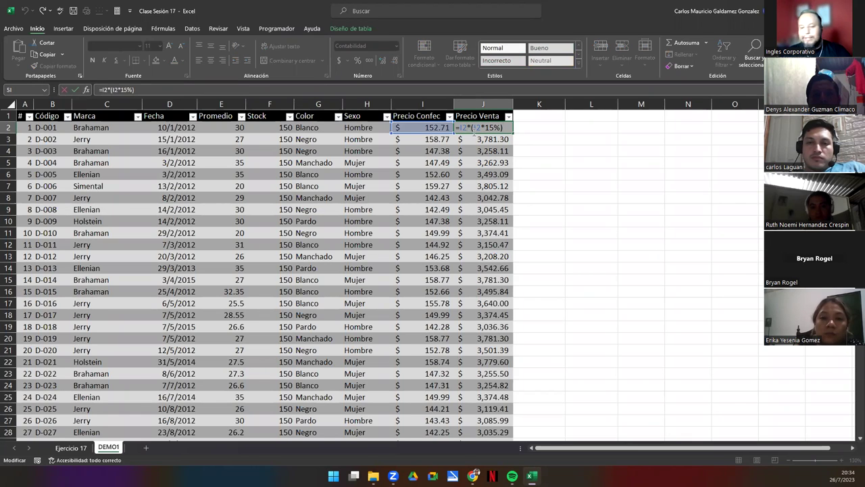
key("BackSpace")
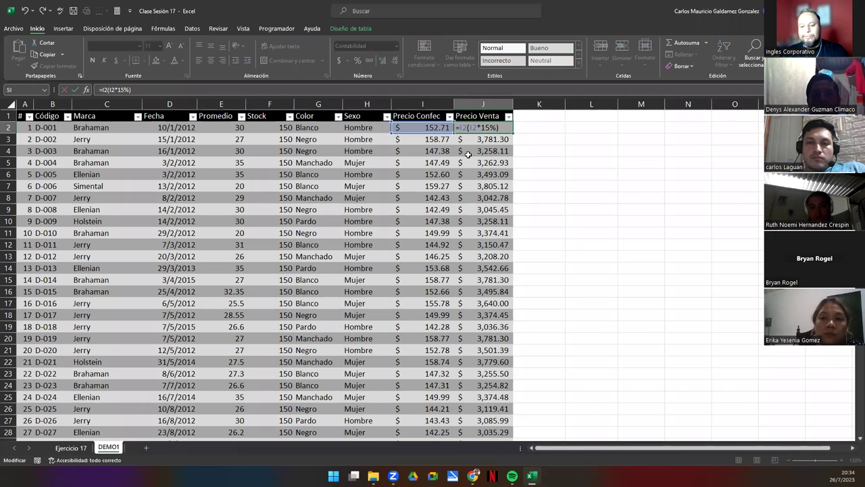
type("+")
key("ctrl+Return")
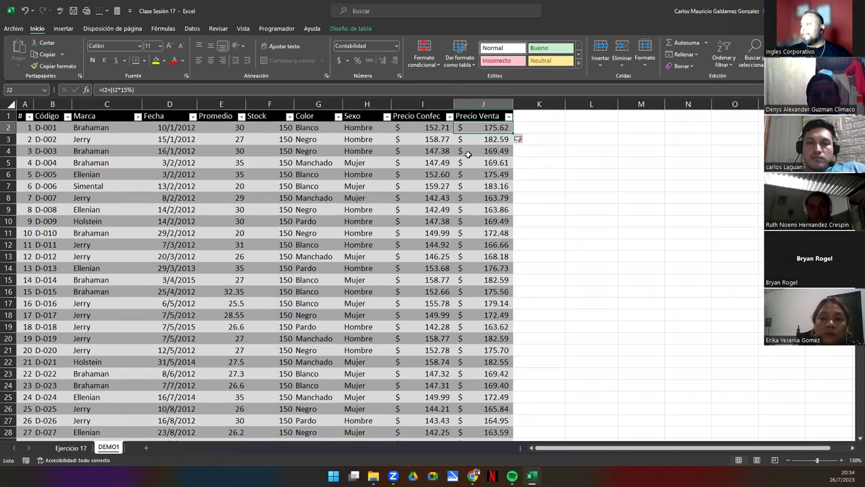
left_click(508, 139)
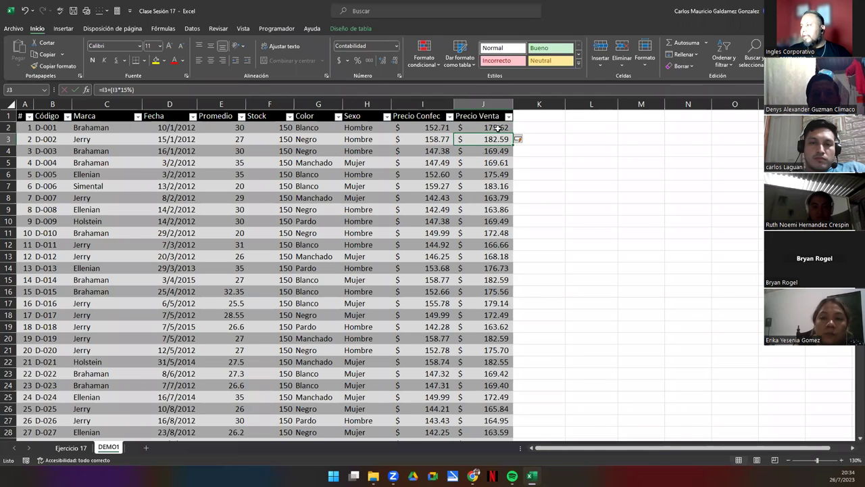
key("Up")
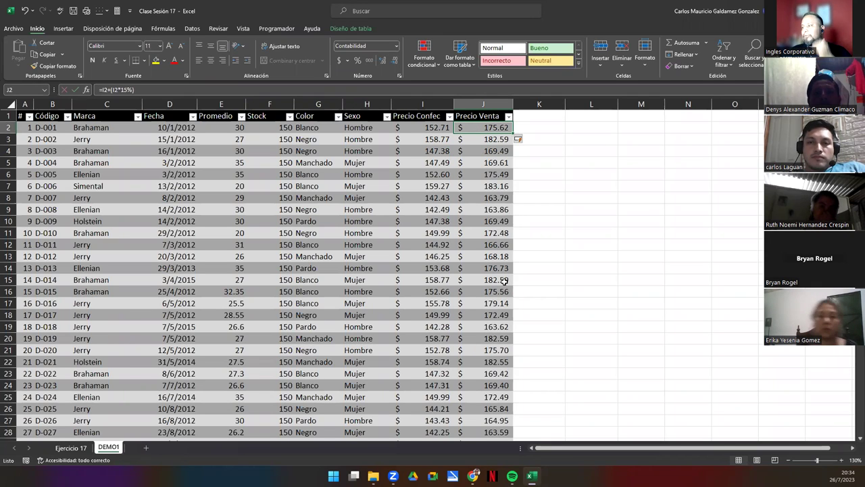
Select all the Stock values from the table's last row up to F2, excluding the header, to review their summary.
left_click(400, 232)
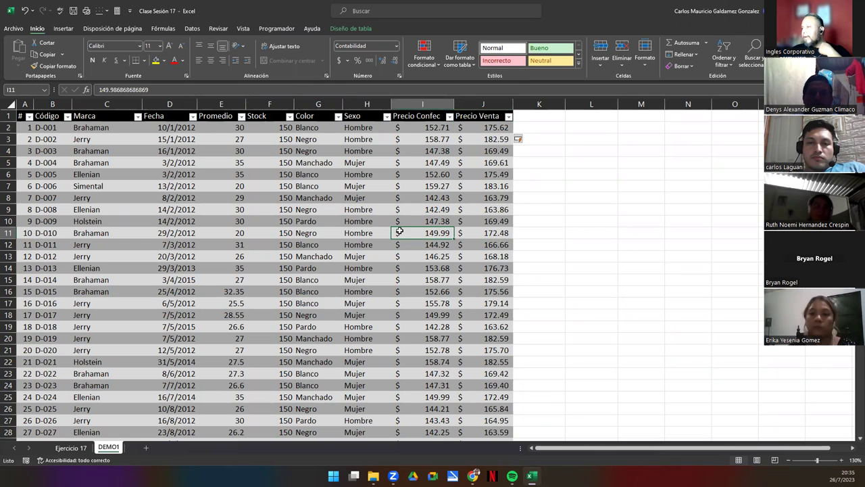
scroll(288, 305, "down", 15)
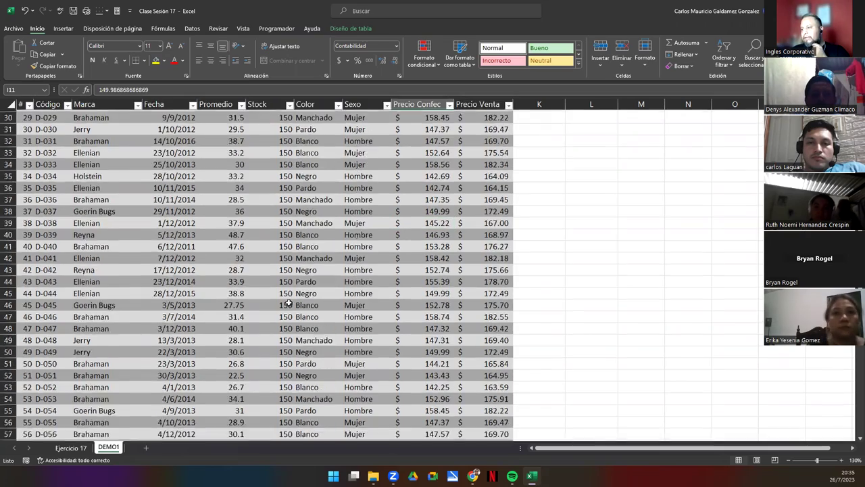
scroll(288, 305, "down", 10)
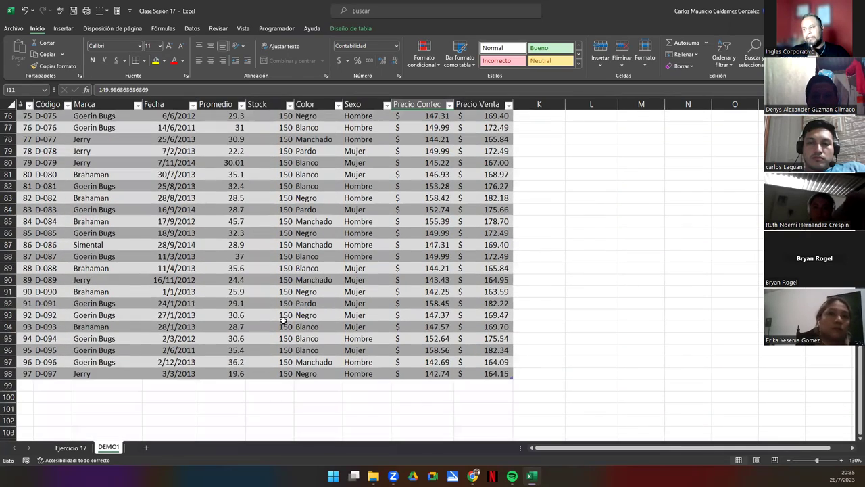
left_click(278, 373)
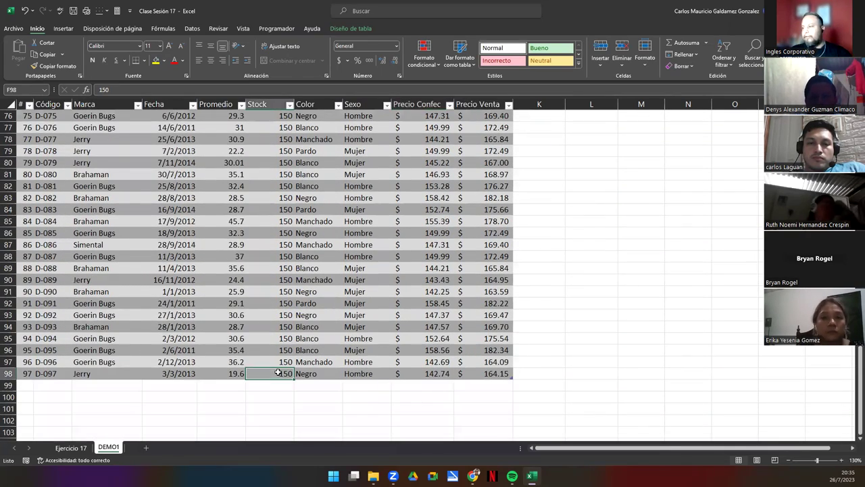
key("ctrl+shift+Up")
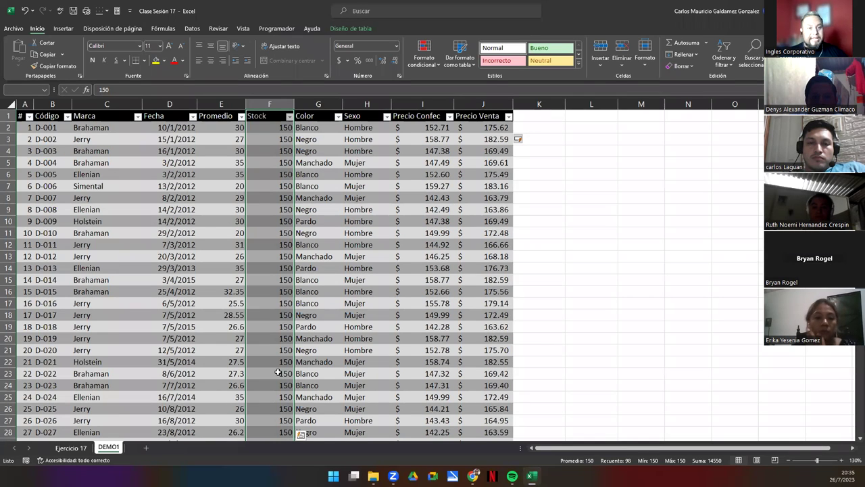
key("shift+Down")
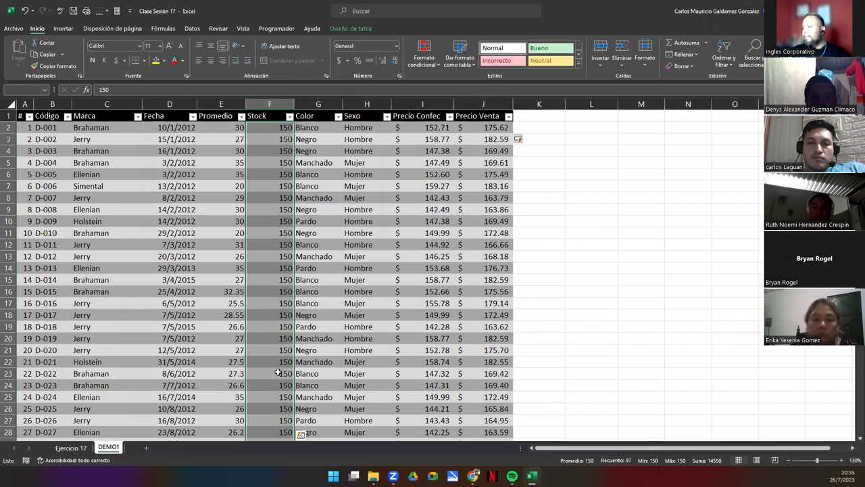
Select the Marca values from C2 to the last row, and the # column values from A2 down, to review their counts.
left_click(90, 128)
key("ctrl+shift+Down")
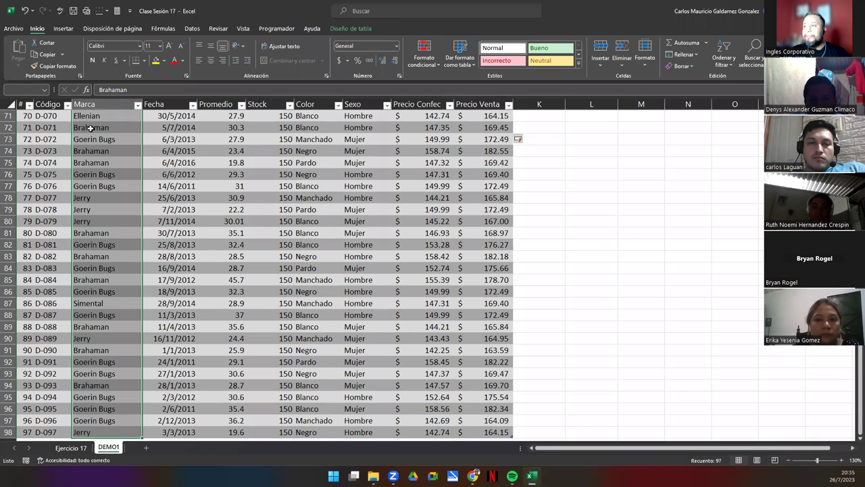
key("ctrl+Up")
key("Down")
key("Left")
key("Left")
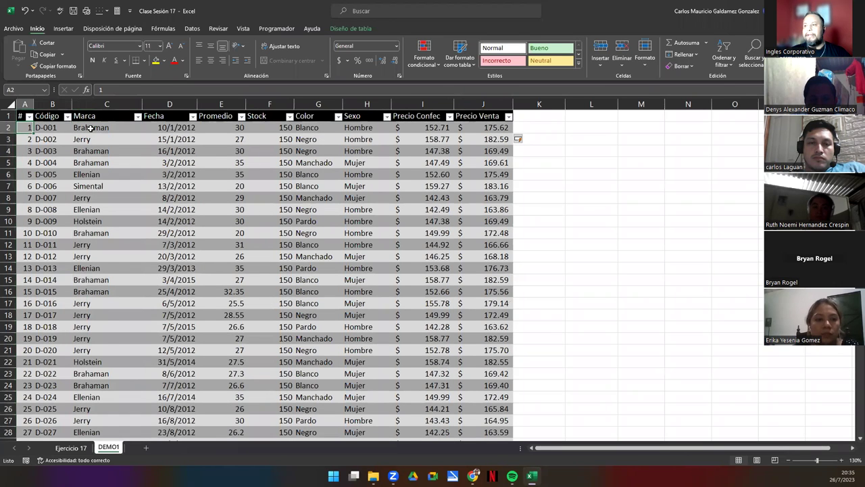
key("ctrl+shift+Down")
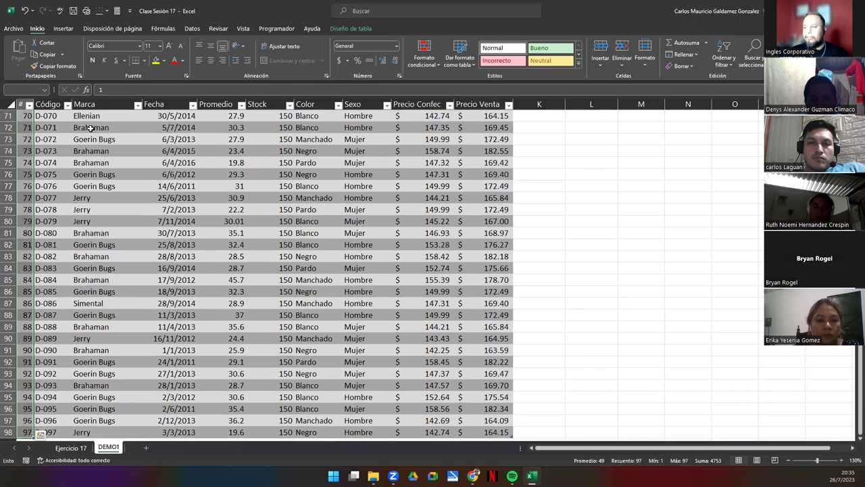
Select the # column values from A2 to the table's last row again to review their count, and return to A1.
key("ctrl+Up")
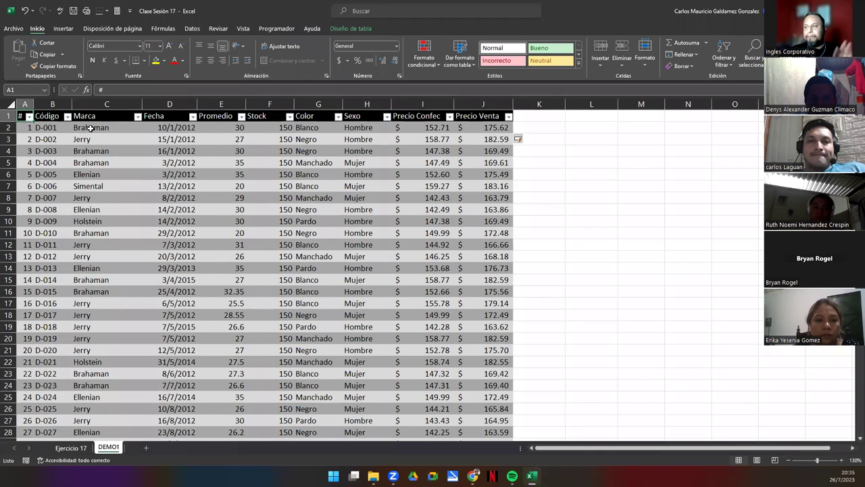
left_click(189, 197)
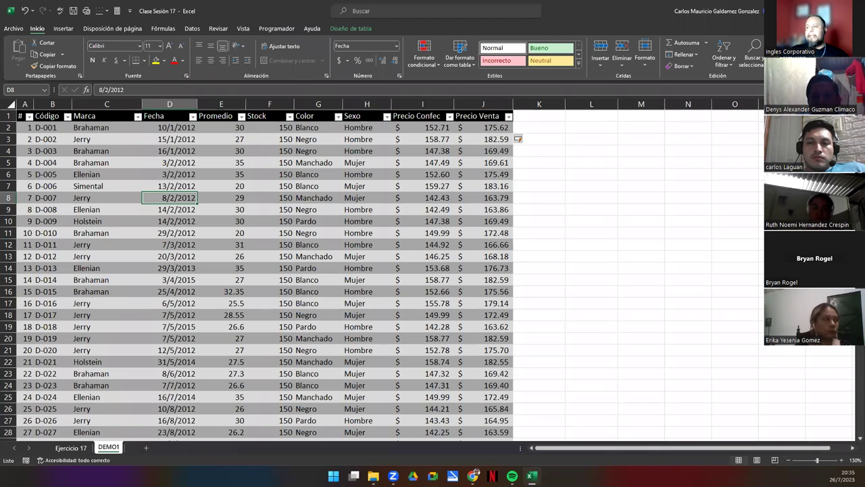
left_click(22, 127)
key("ctrl+shift+Down")
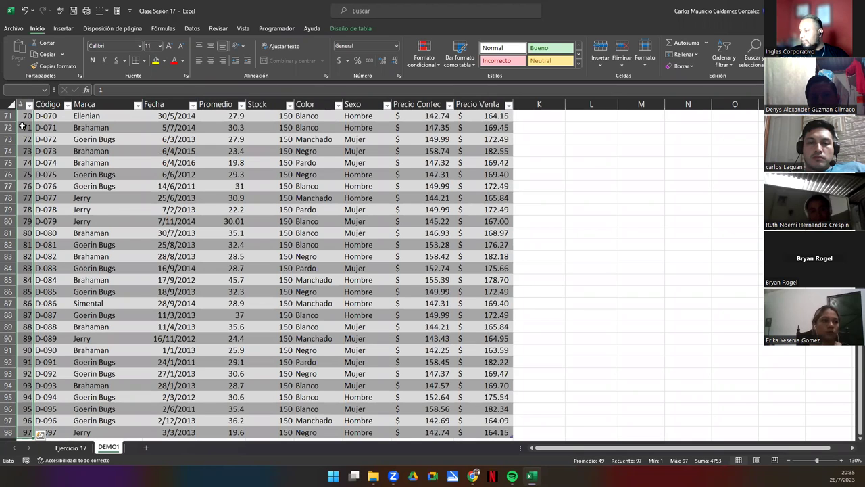
key("ctrl+Home")
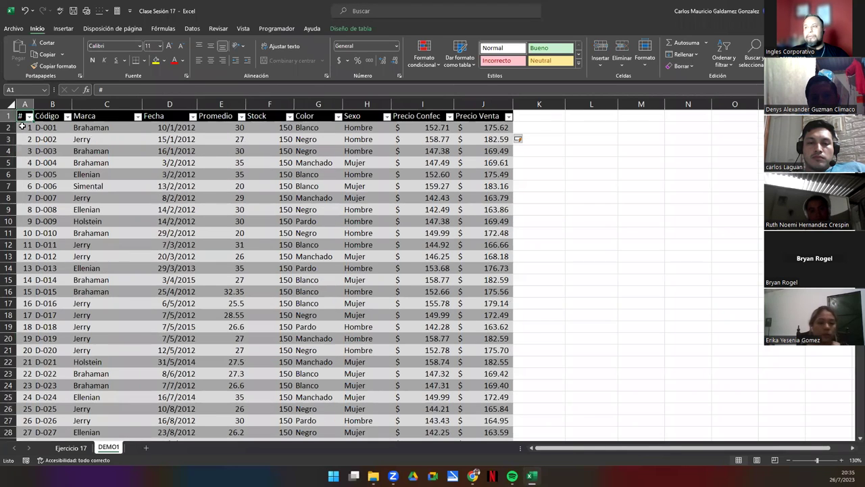
Move the active cell one cell at a time from A2 into row 3 and across to the Sexo value in H3.
left_click(22, 126)
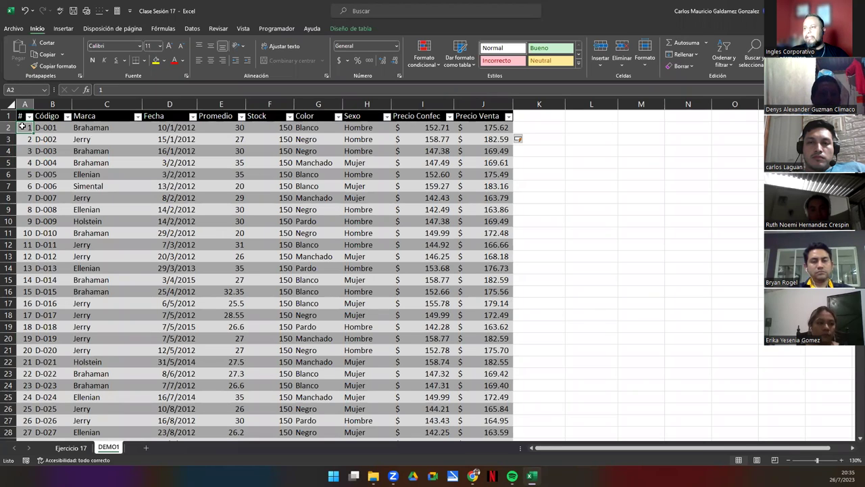
key("Right")
key("Down")
key("Right")
key("Right")
key("Right")
key("Right")
key("Right")
key("Right")
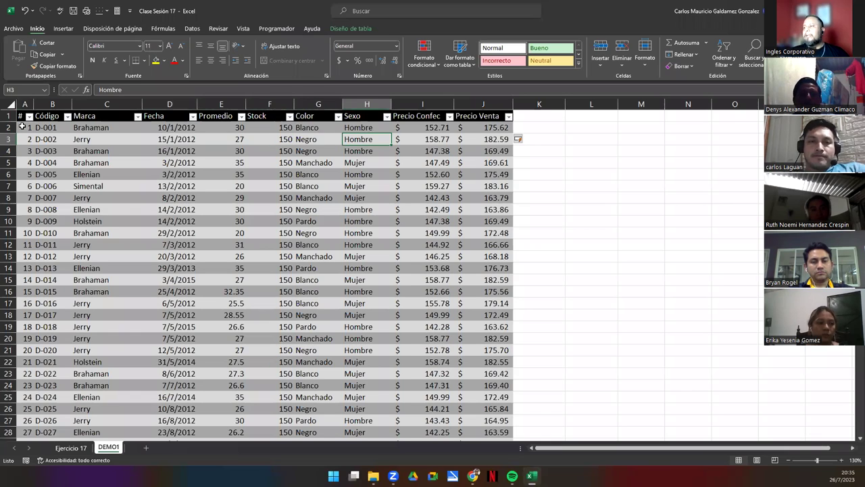
Open Find and Replace from cell E12, collapse its extra search options and close it.
left_click(230, 240)
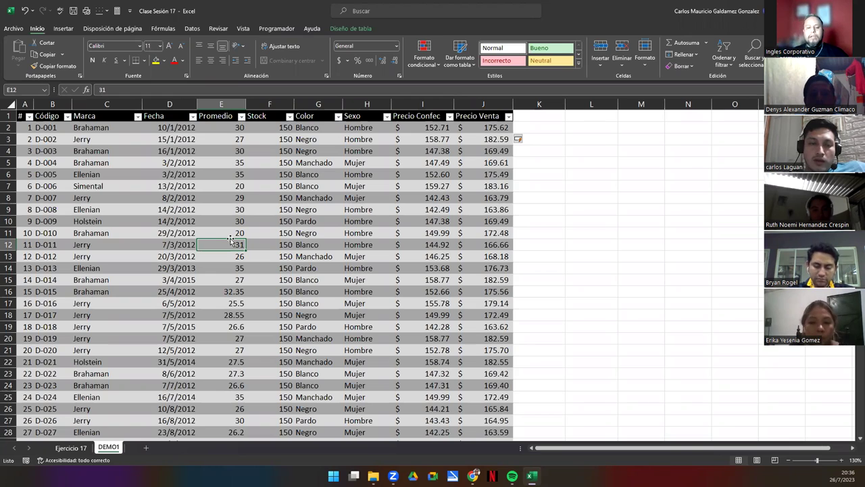
key("ctrl+b")
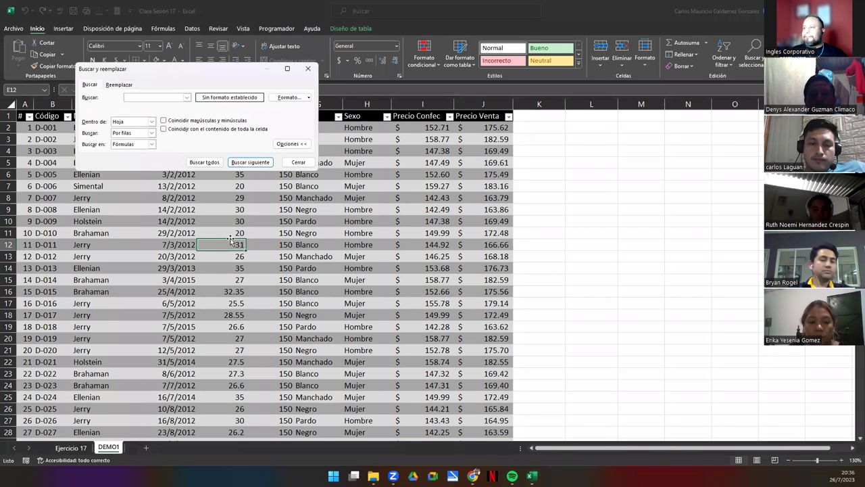
left_click(292, 144)
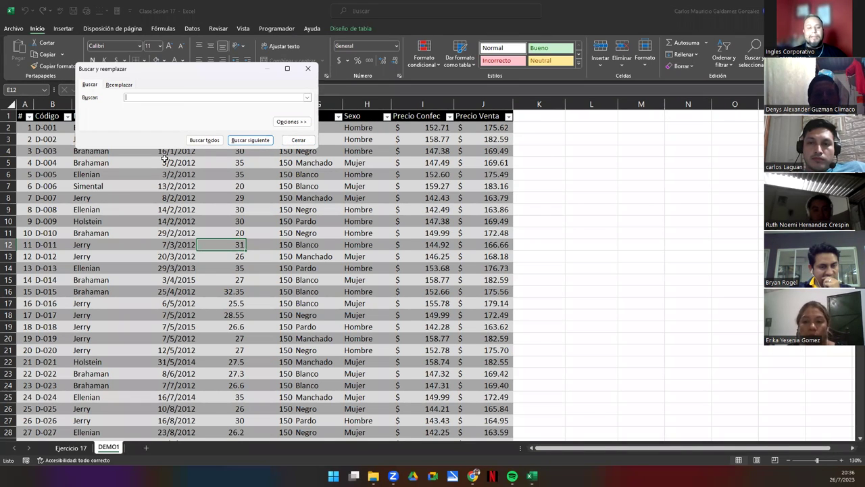
key("Escape")
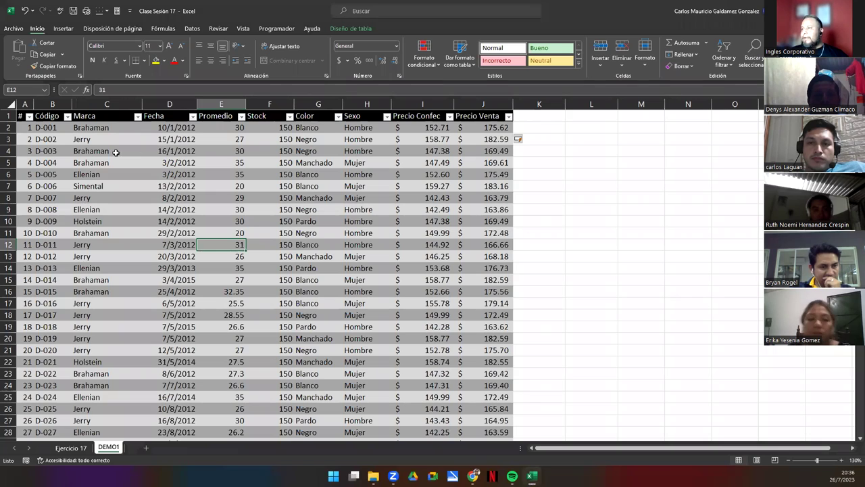
left_click(174, 195)
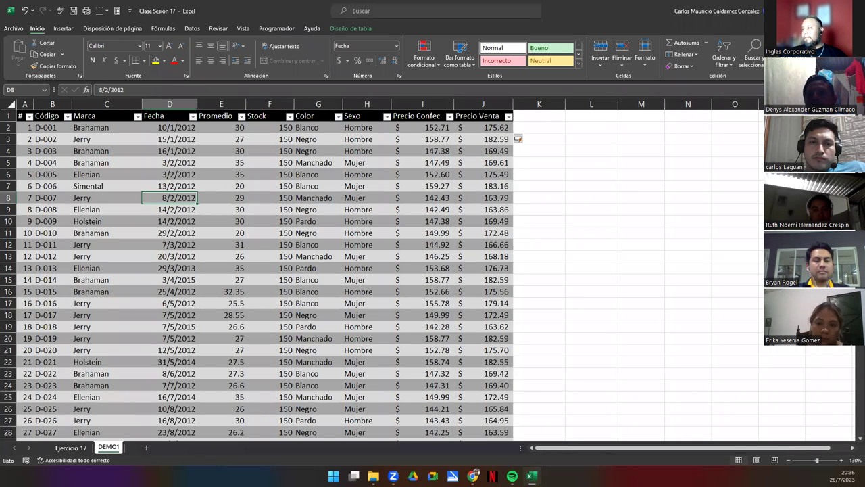
left_click(762, 68)
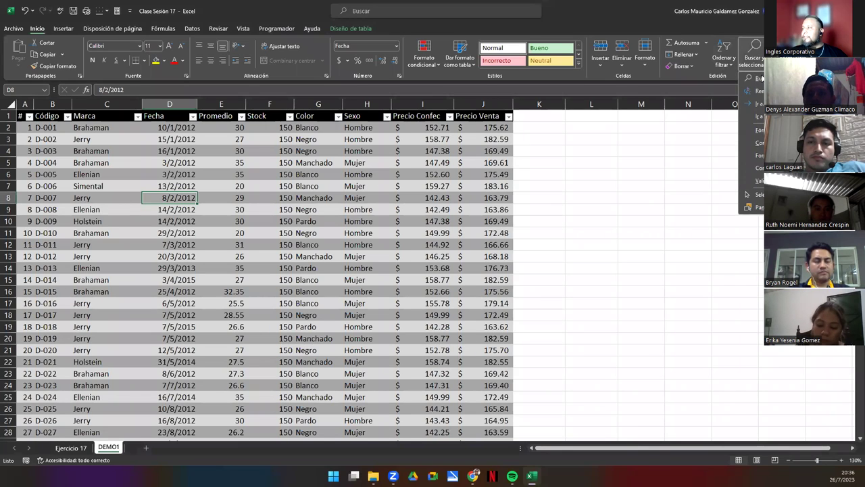
left_click(756, 79)
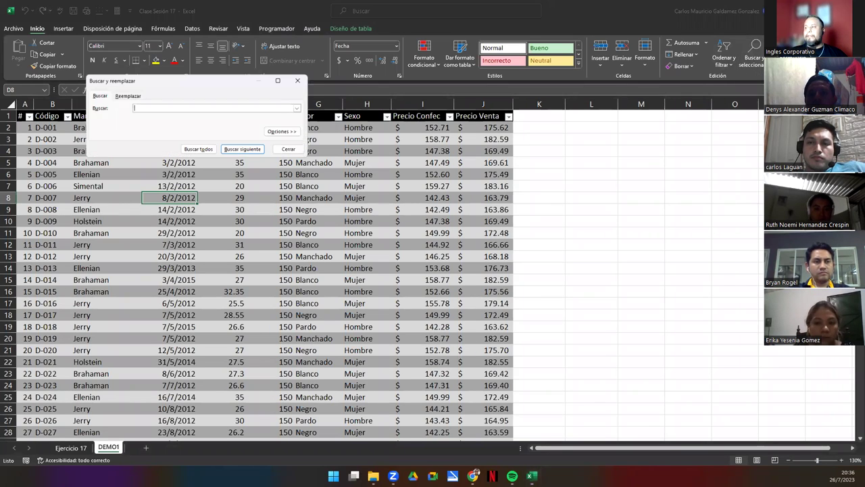
left_click_drag(215, 84, 287, 116)
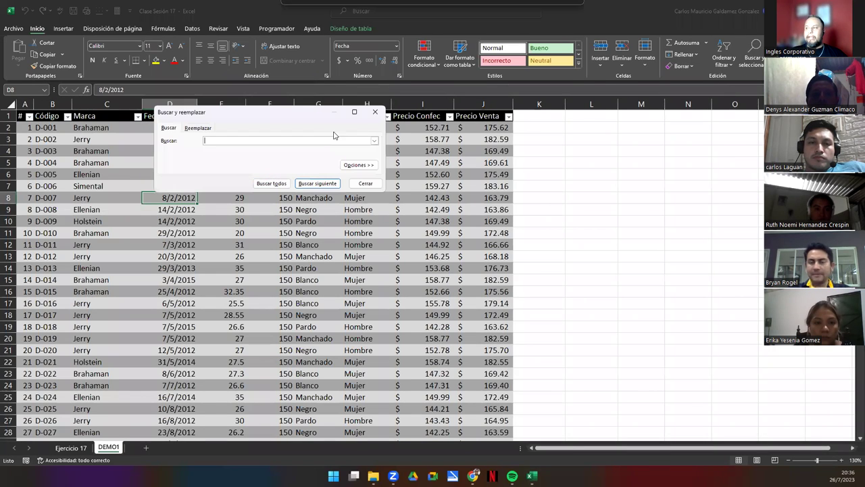
key("Escape")
Run a smart lookup on the Stock value in F7 and close its web results.
right_click(291, 181)
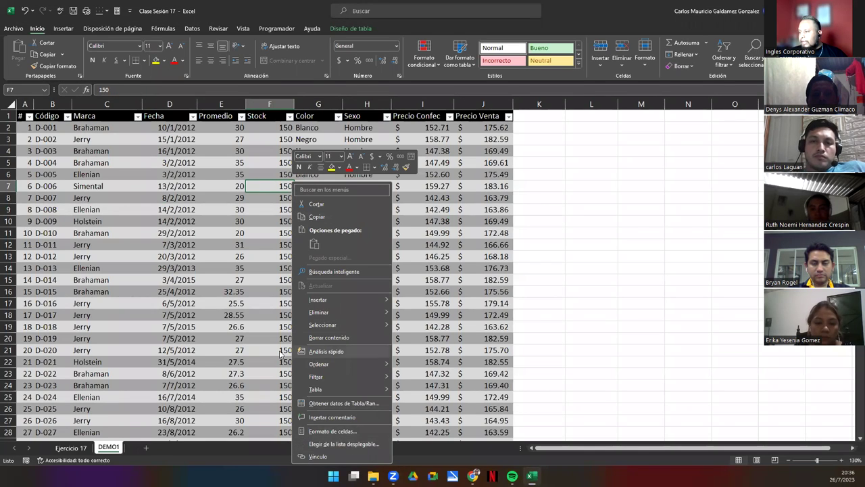
left_click(325, 271)
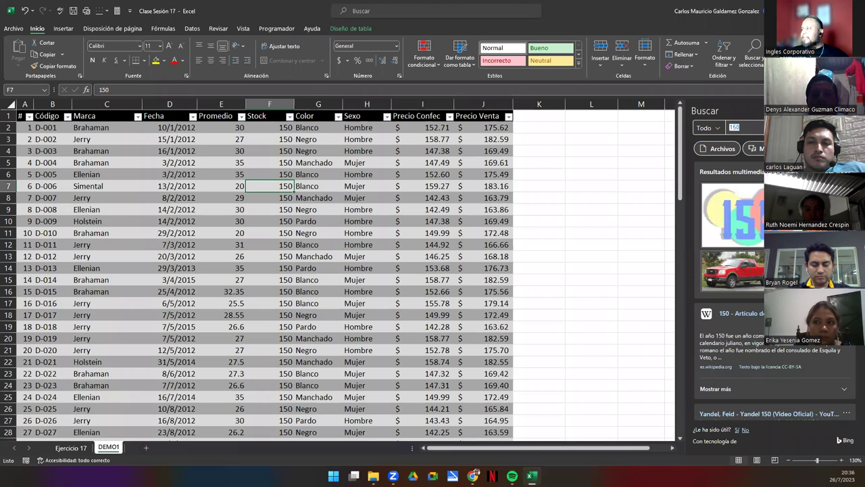
left_click(856, 110)
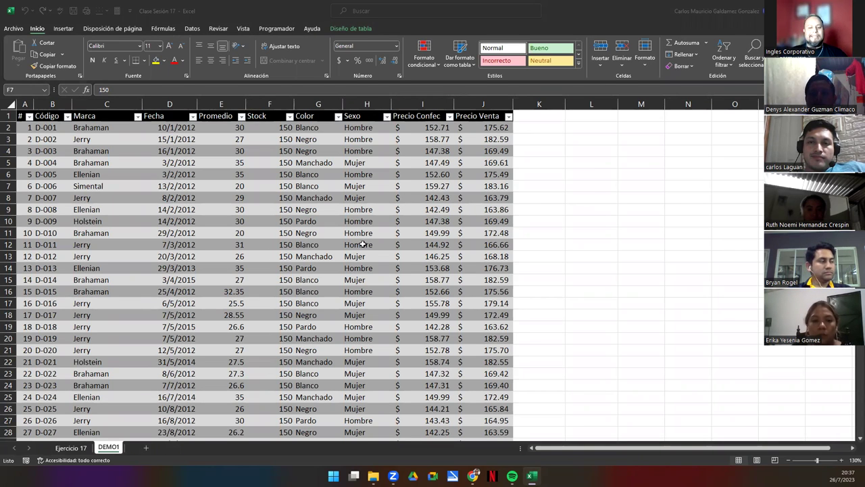
Search the sheet for Ellenian and go through its successive matches in the Marca column as far as C70.
key("ctrl+b")
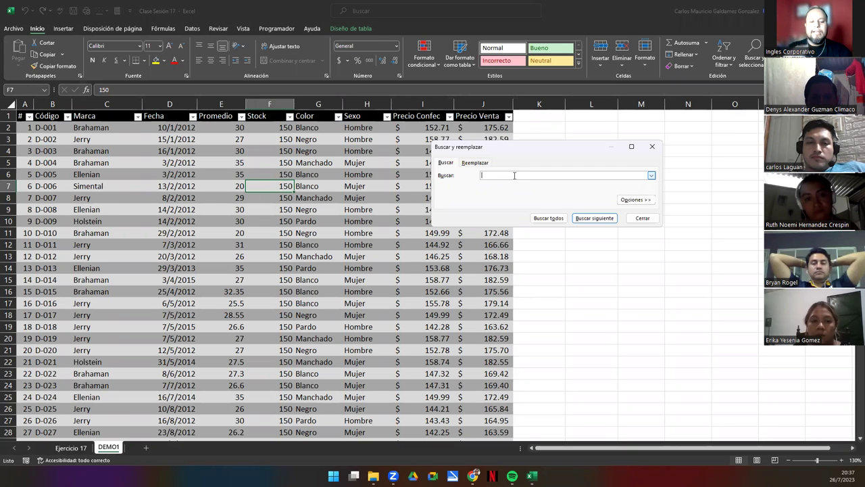
type("Ellenian")
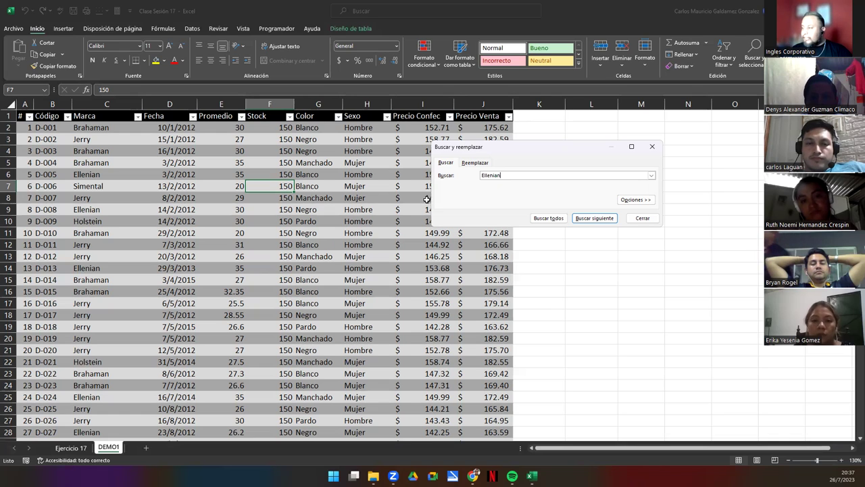
left_click(595, 219)
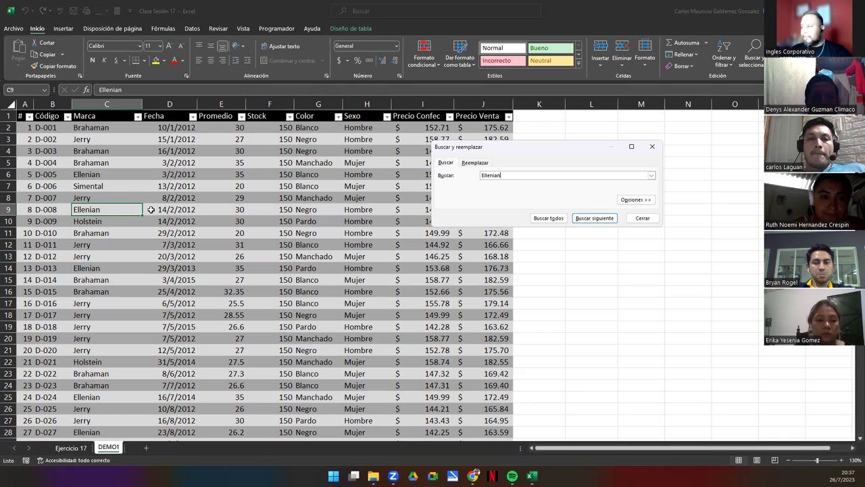
left_click(597, 222)
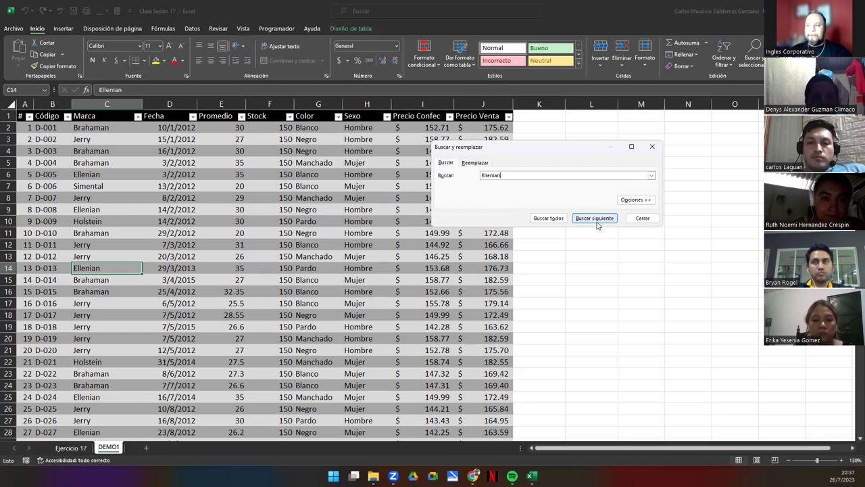
left_click(597, 222)
left_click(595, 219)
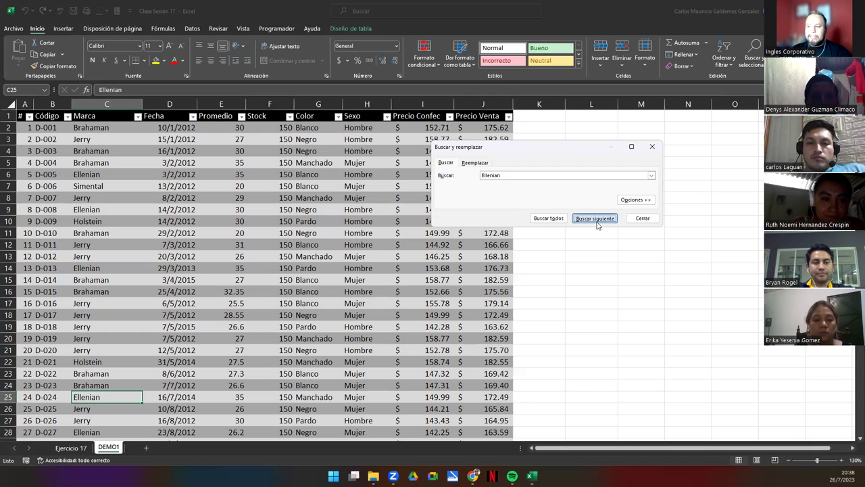
left_click(595, 219)
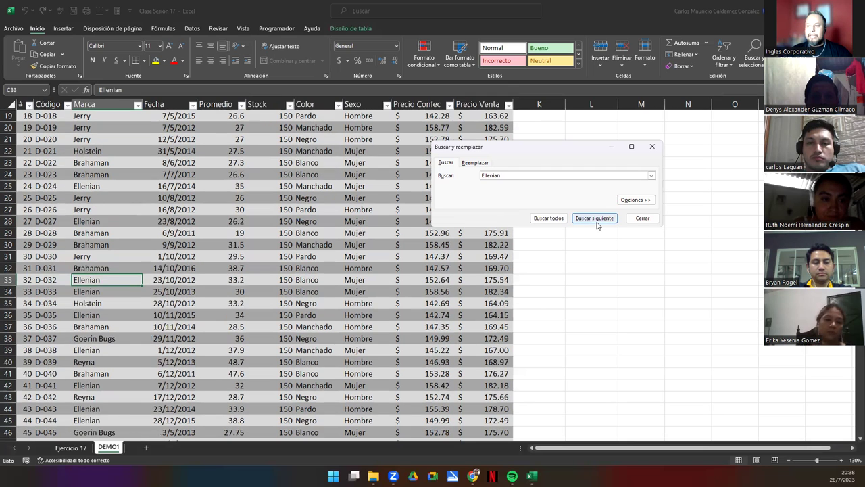
left_click(595, 219)
left_click(595, 219)
left_click(597, 225)
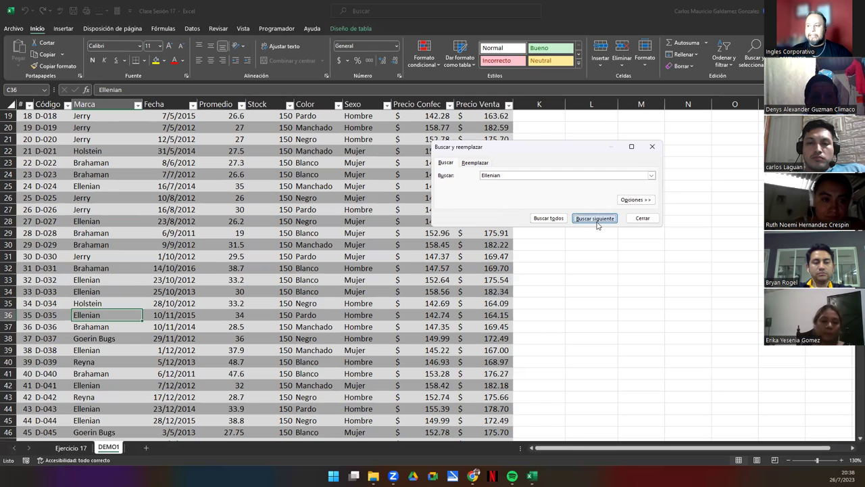
left_click(597, 225)
left_click(596, 226)
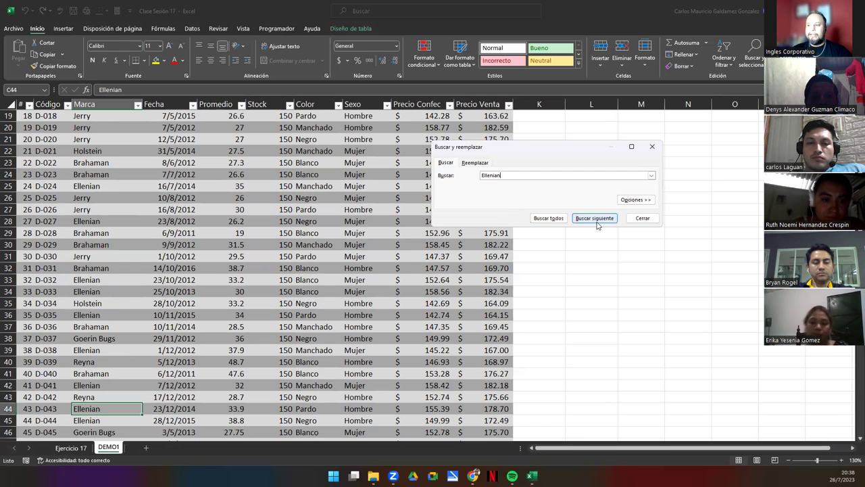
left_click(597, 225)
left_click(595, 219)
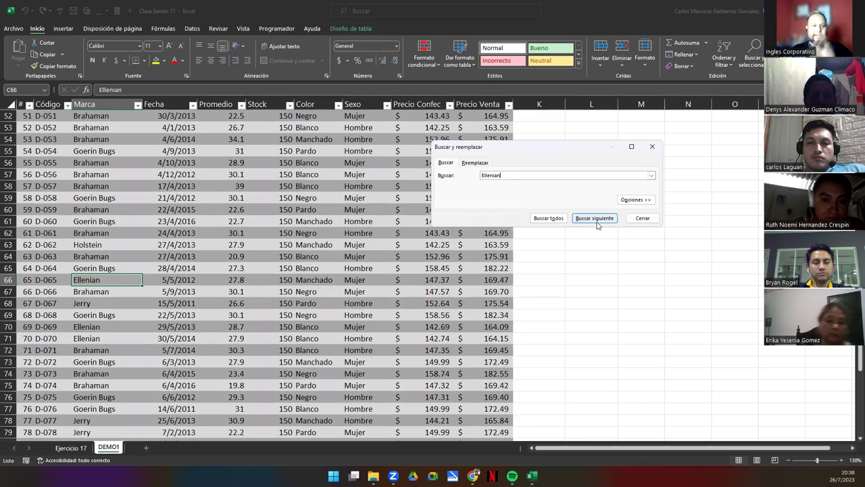
left_click(597, 225)
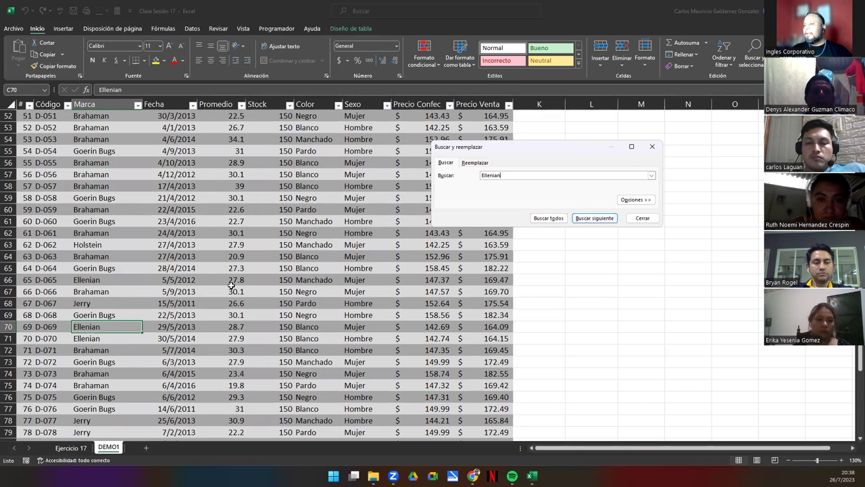
Find the next Ellenian starting from C2, and list all its matches in an enlarged results list.
scroll(113, 301, "up", 17)
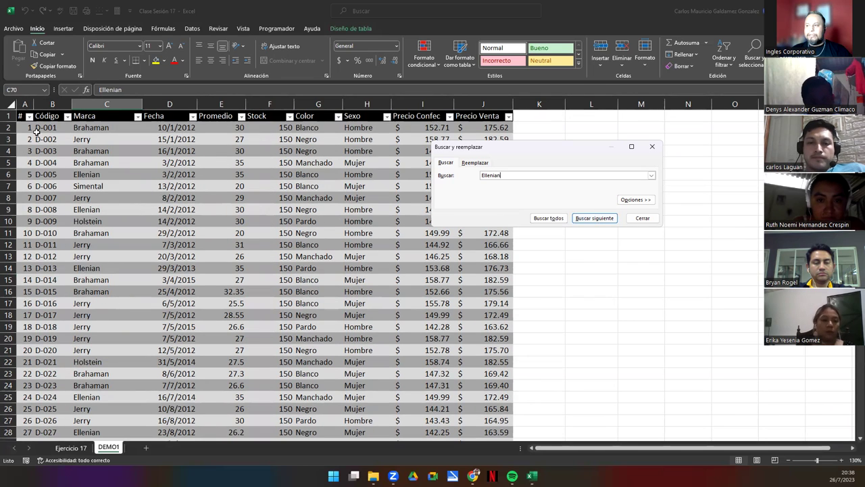
left_click(90, 128)
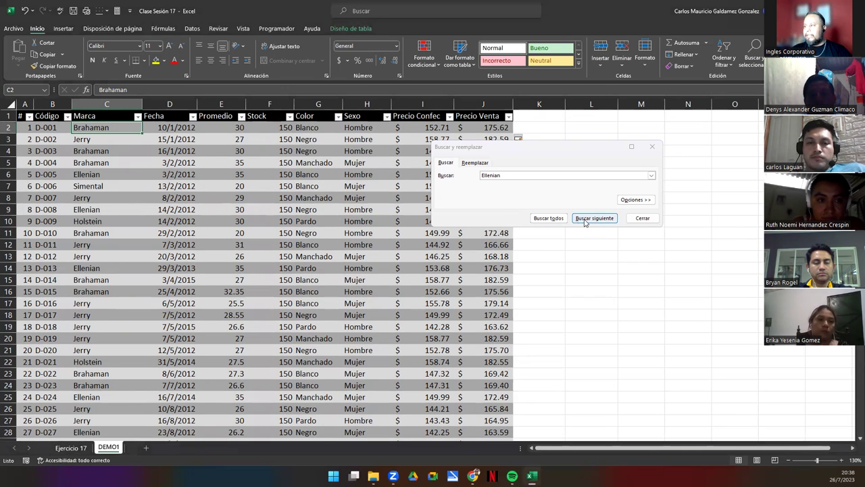
left_click(588, 219)
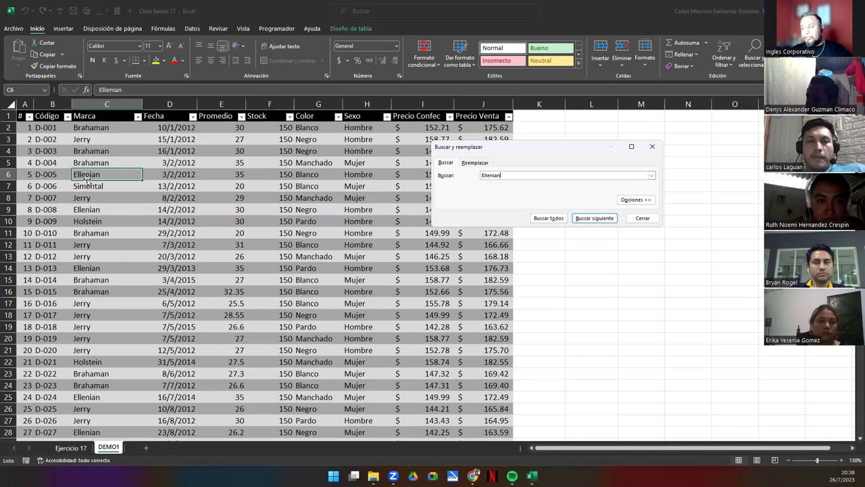
left_click(548, 217)
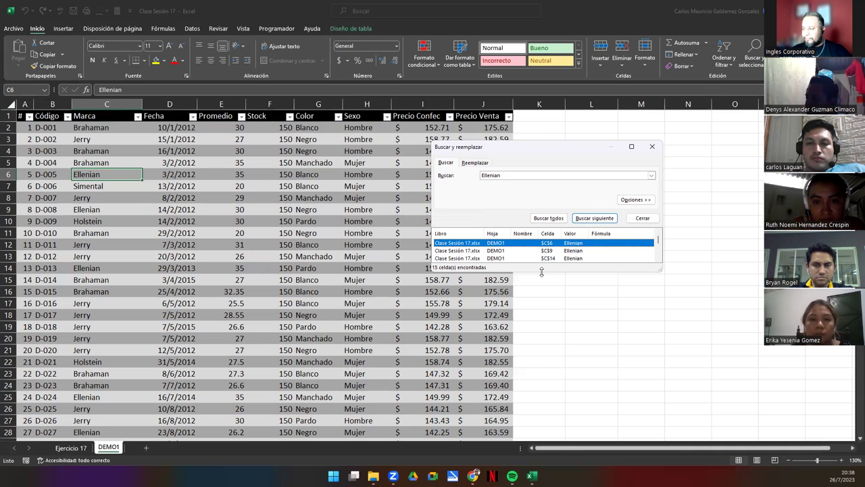
left_click_drag(541, 271, 533, 396)
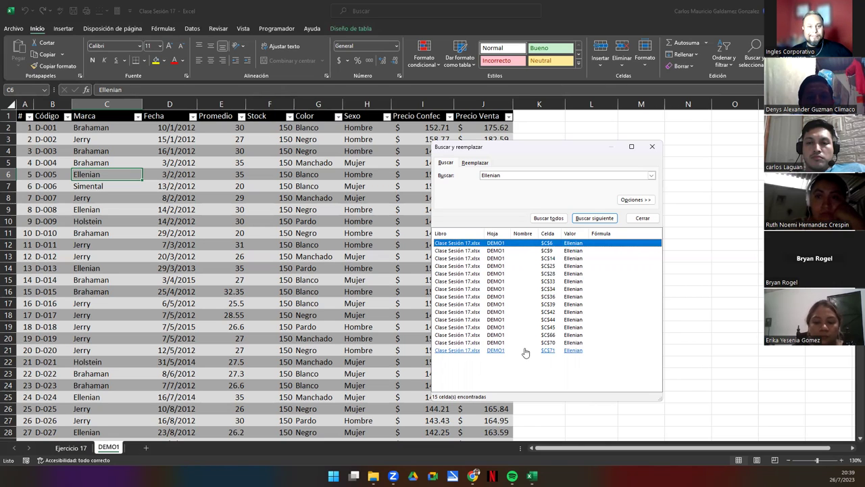
Select the Ellenian cell C6 and jump from it directly to cell TT1 by its reference.
left_click(85, 175)
left_click(30, 88)
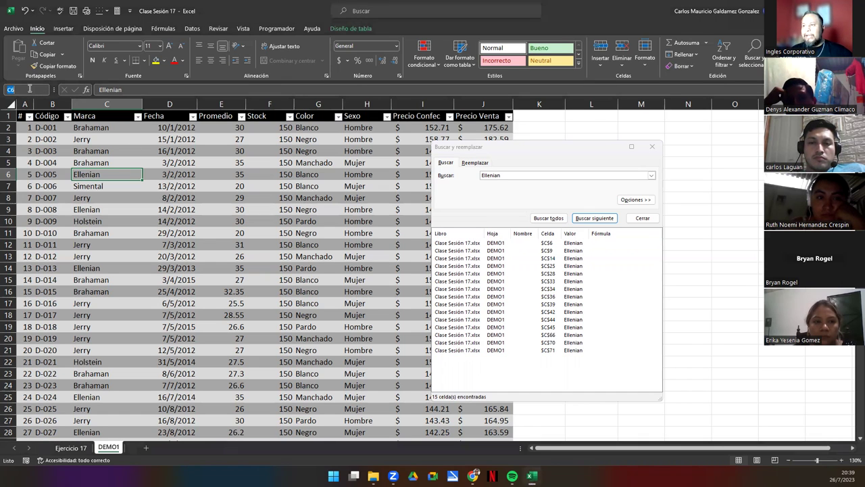
type("TT")
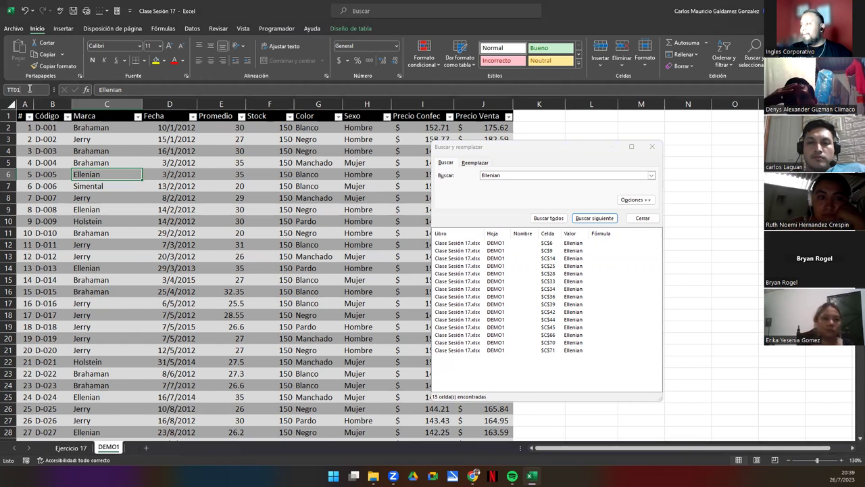
type("1")
key("Return")
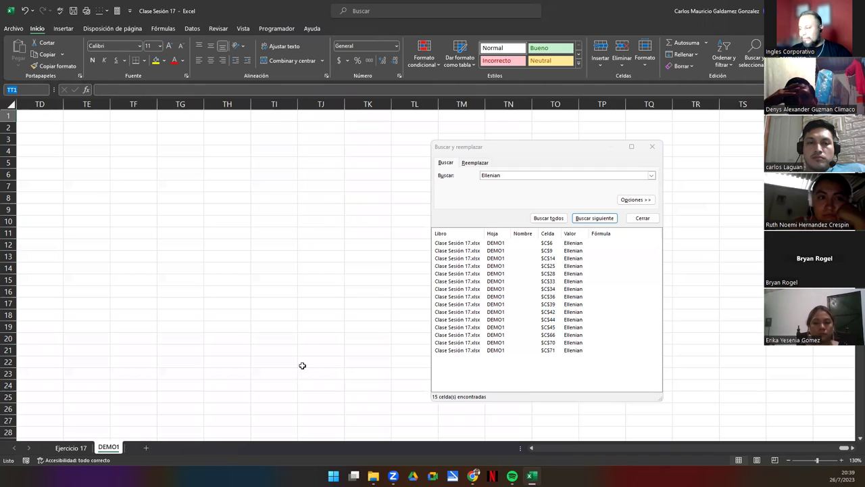
Return to the start of the table and go to the Ellenian match in C6 from the results list.
scroll(536, 452, "left", 20)
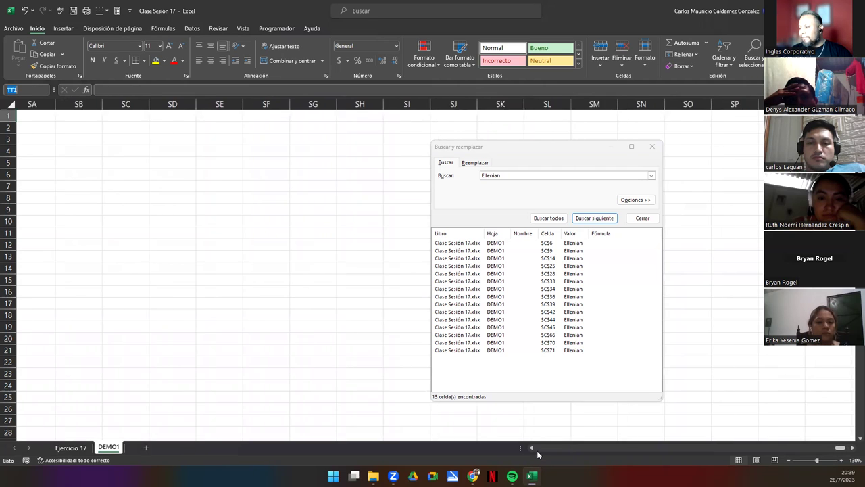
scroll(582, 451, "left", 5)
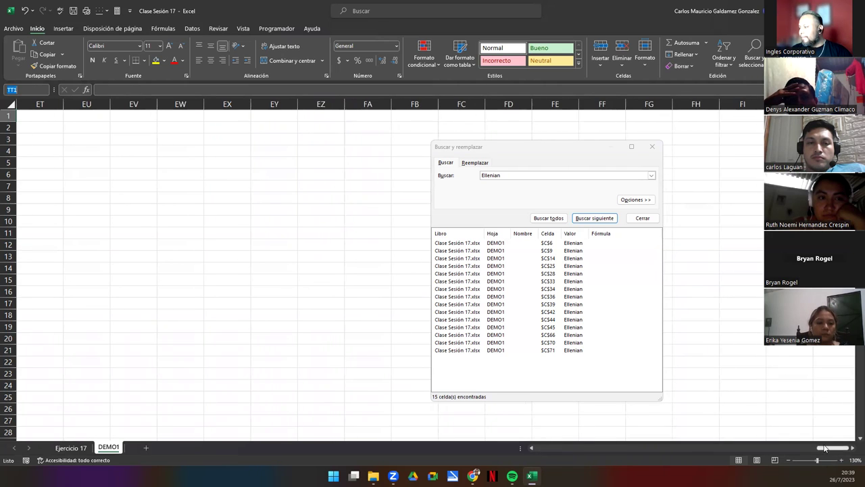
left_click_drag(532, 453, 532, 451)
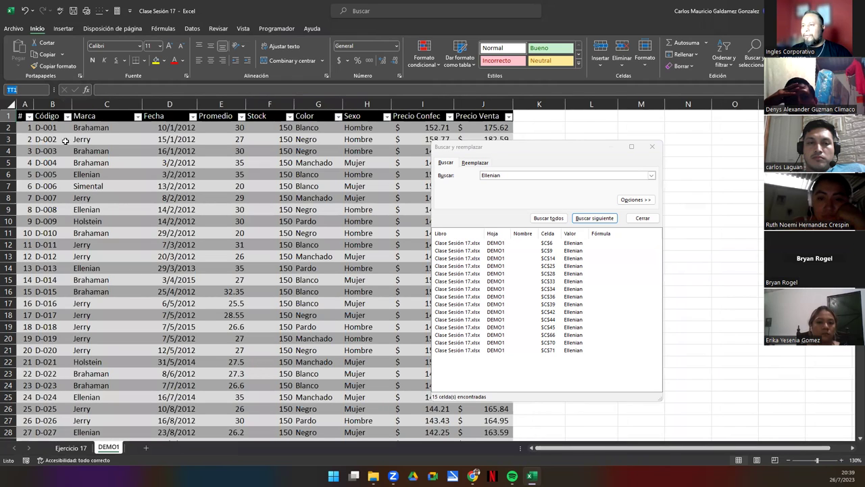
left_click(24, 88)
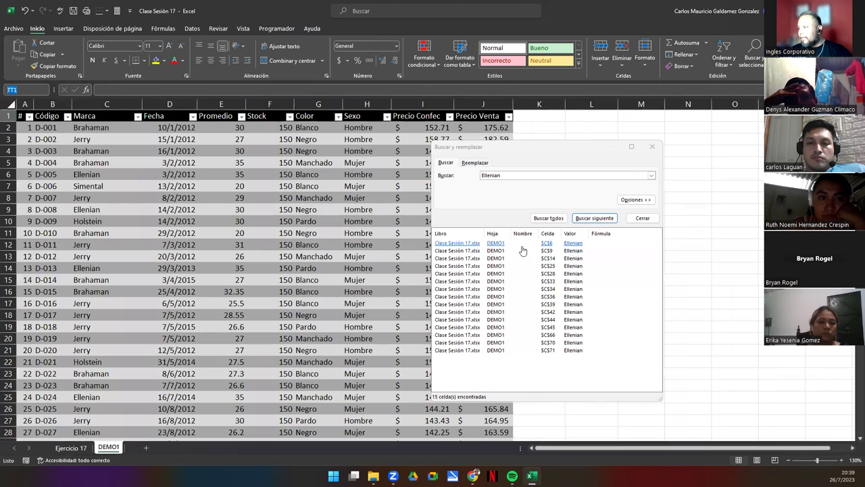
left_click(548, 244)
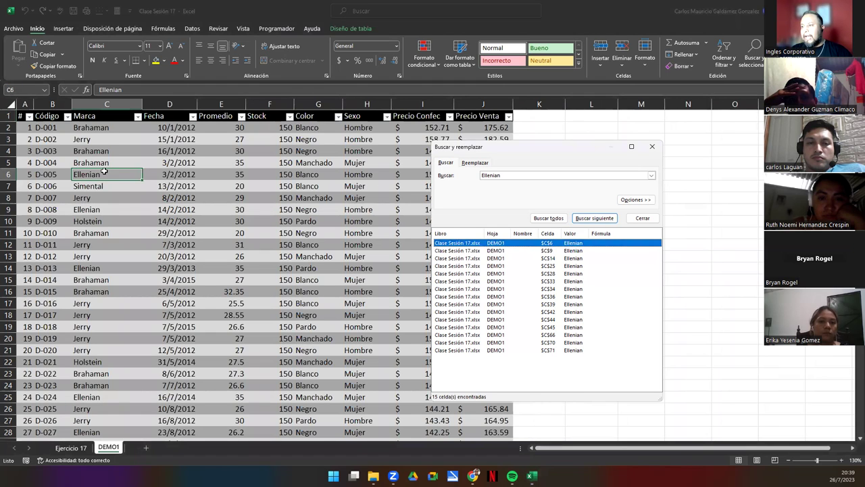
Jump from C6 directly to cell AMT1 by its reference.
left_click(31, 89)
type("AMT1")
key("Return")
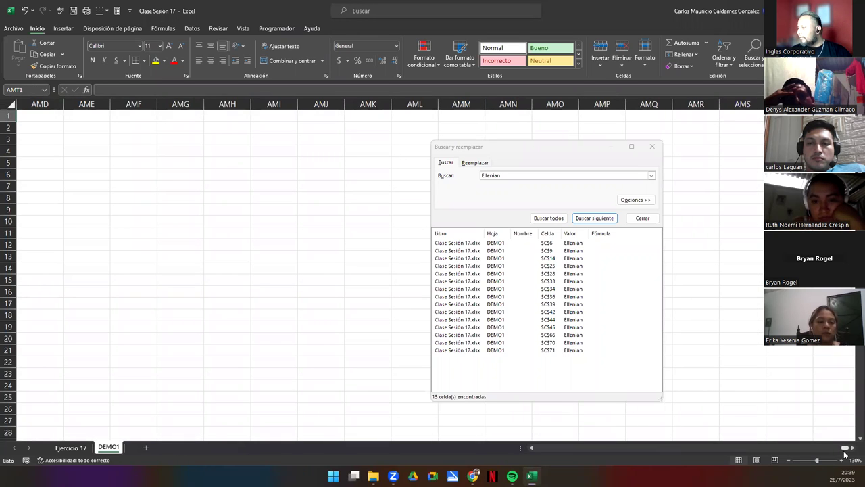
Return to the table and give the Ellenian cell C6 the name TODO1.
left_click_drag(845, 450, 534, 449)
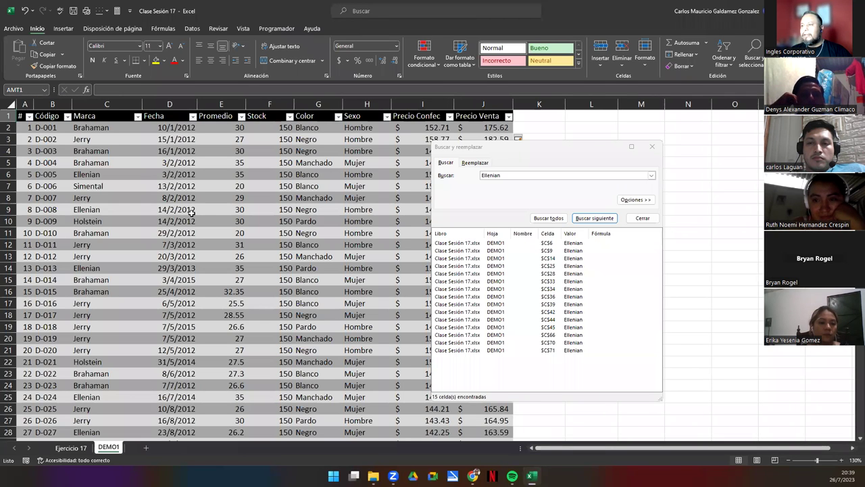
left_click(88, 175)
left_click(32, 90)
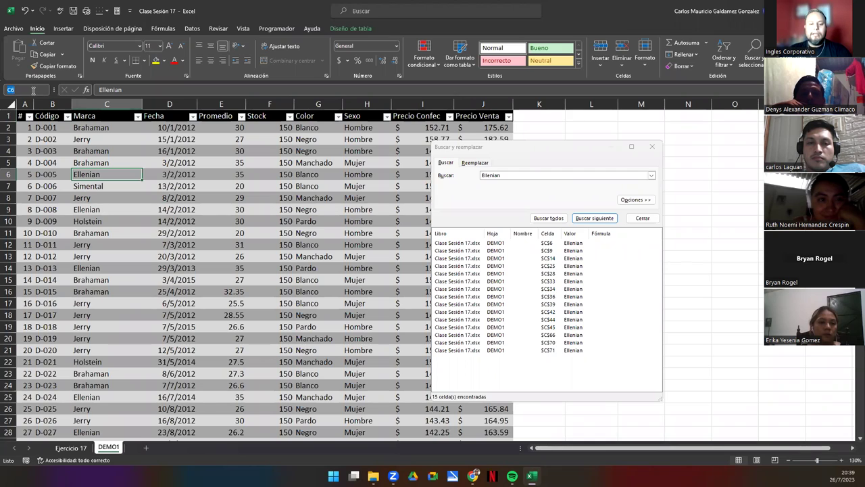
key("Return")
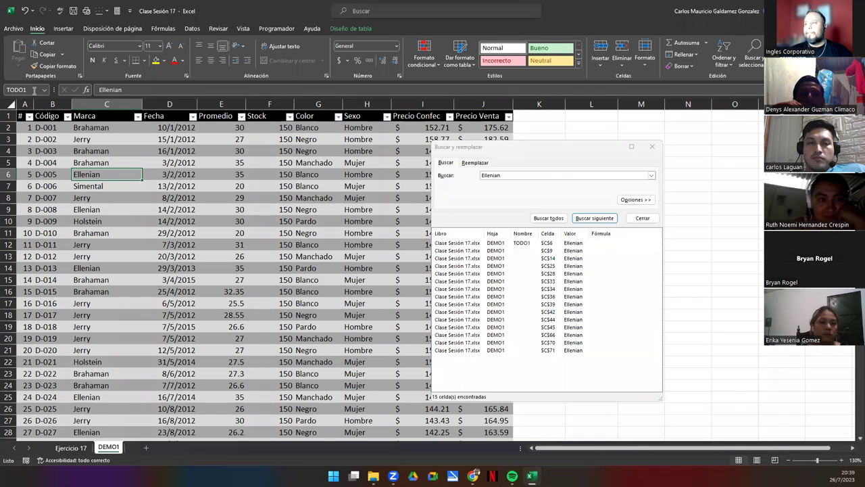
Go to the Ellenian match in C9 and back to the named match TODO1 from the results list.
left_click(522, 251)
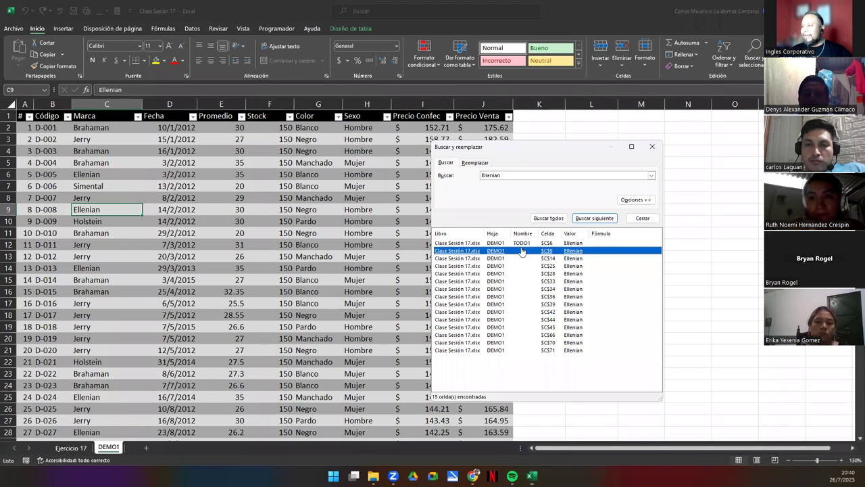
left_click(521, 244)
left_click(534, 250)
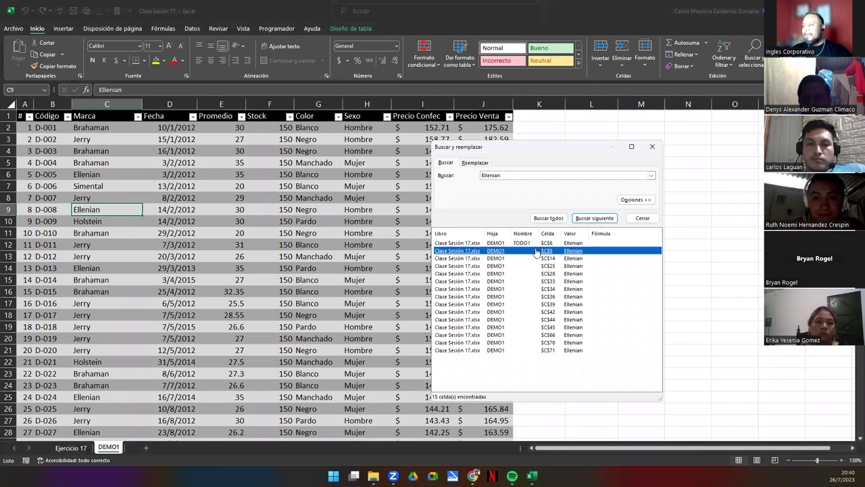
left_click(547, 244)
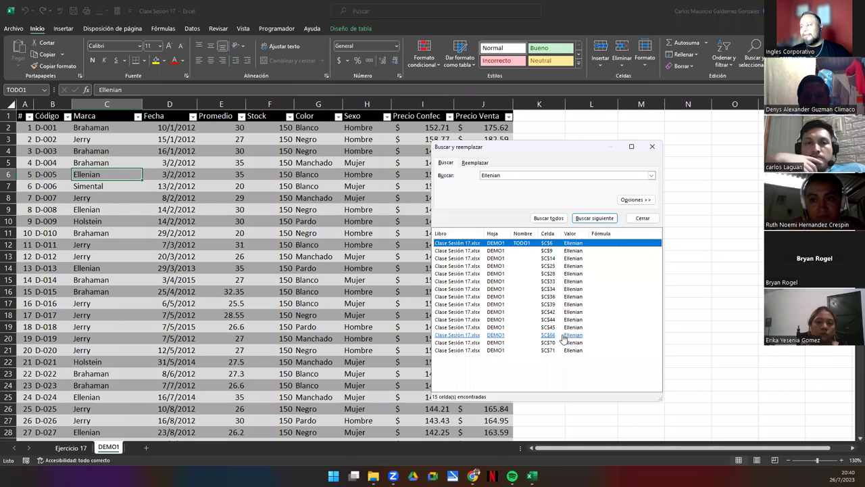
left_click(486, 369)
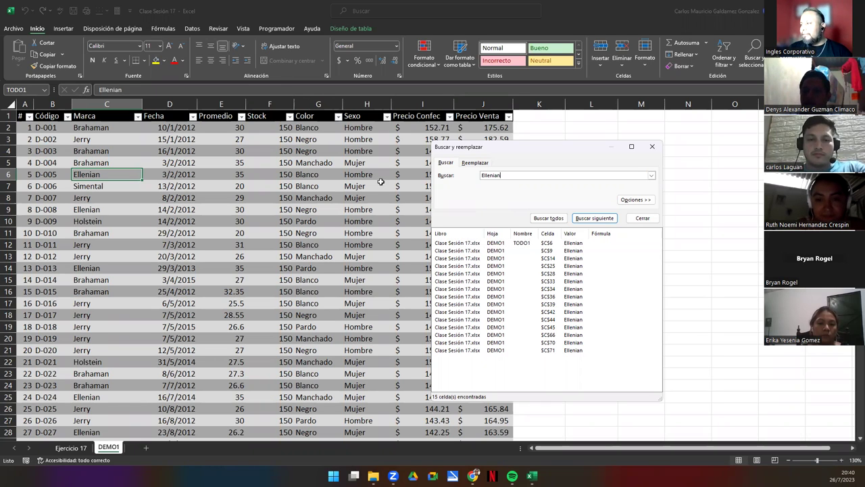
Search the sheet for Pardo and list all its matches.
double_click(489, 175)
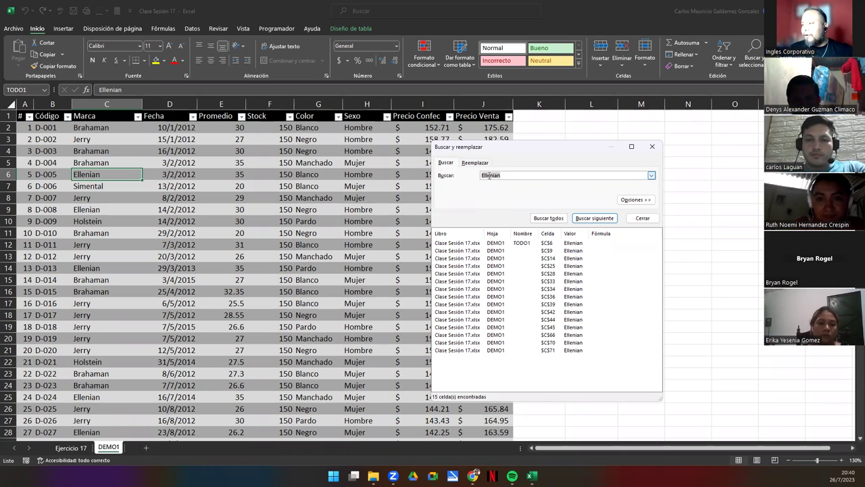
type("Pardo")
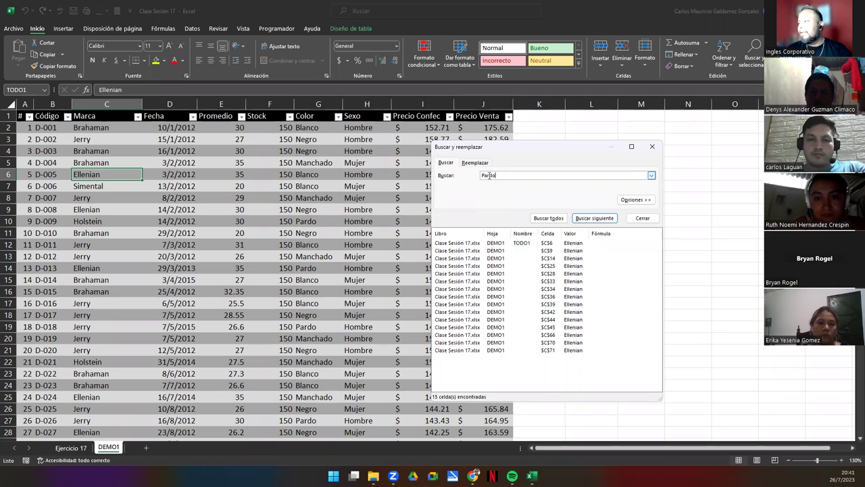
left_click(542, 219)
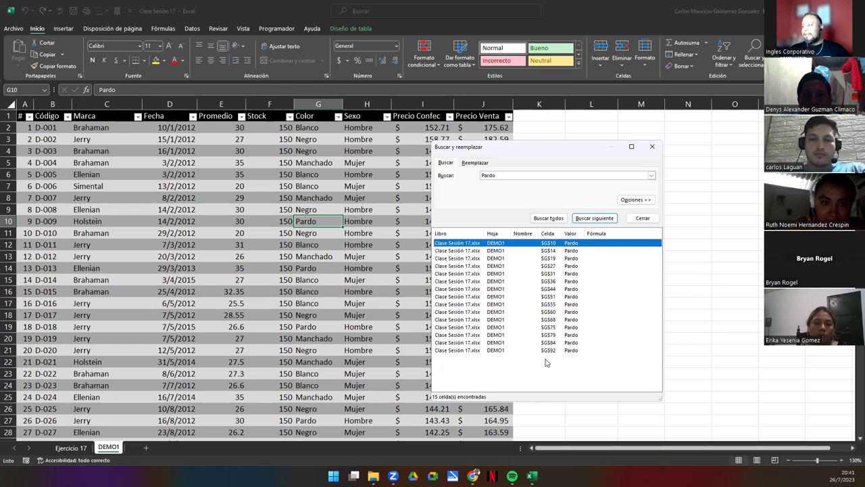
Go through the Pardo matches in the Color column from G14 down to G92 and back up to G14.
left_click(547, 251)
left_click(546, 259)
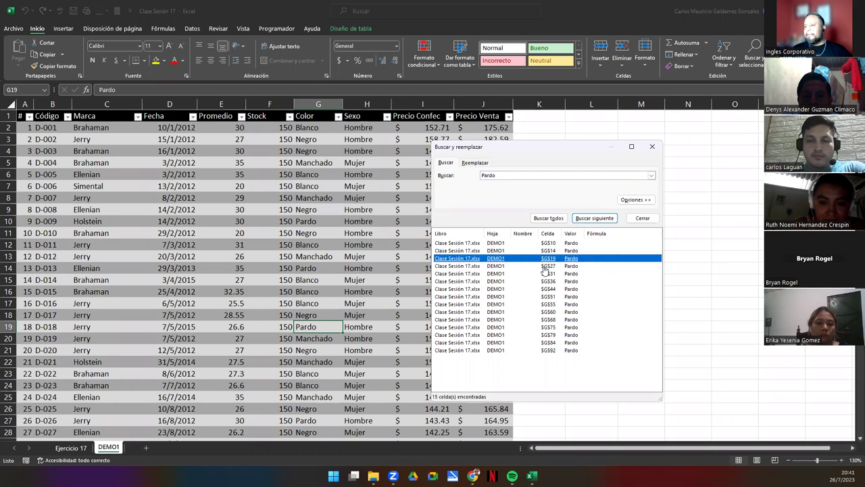
left_click(545, 281)
left_click(547, 304)
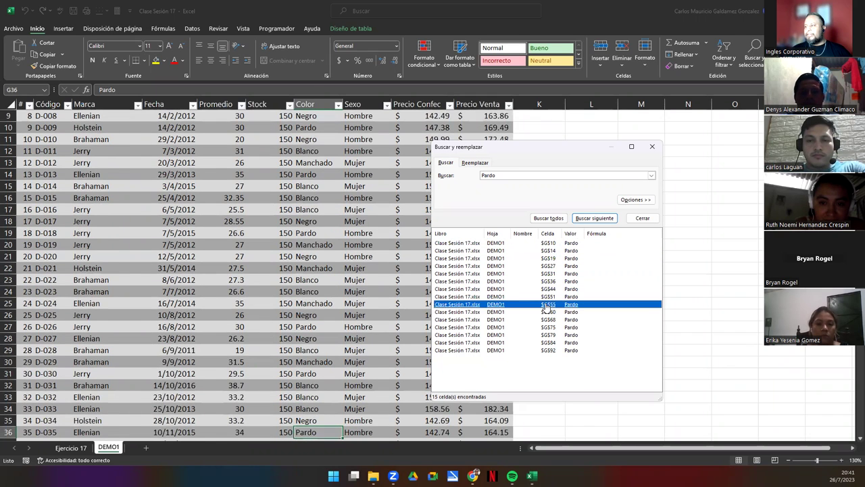
left_click(548, 328)
left_click(547, 334)
left_click(547, 342)
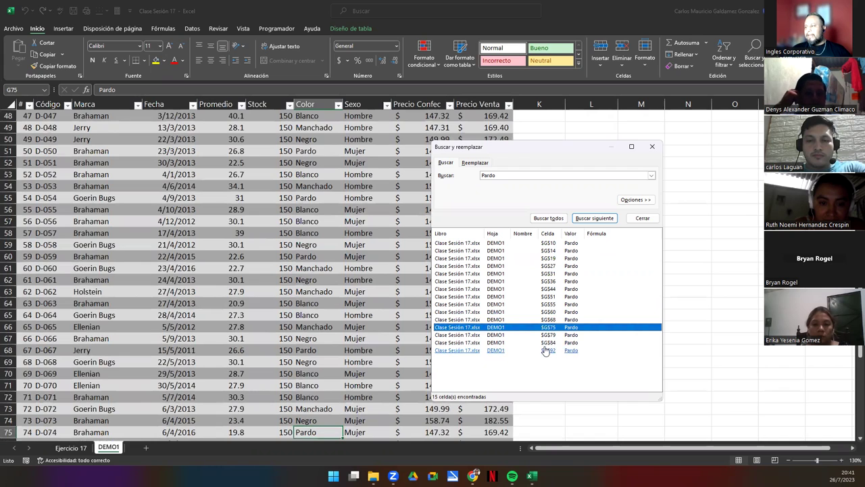
left_click(549, 351)
scroll(379, 404, "down", 15)
scroll(367, 396, "up", 12)
left_click(566, 343)
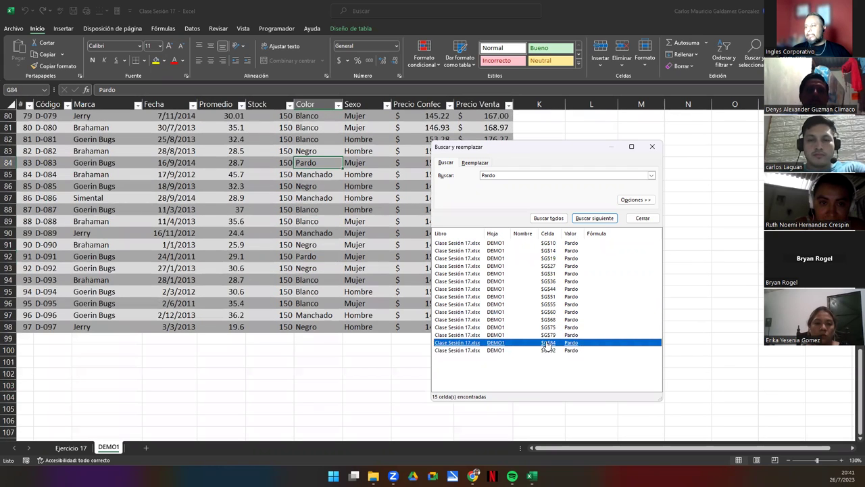
left_click(547, 334)
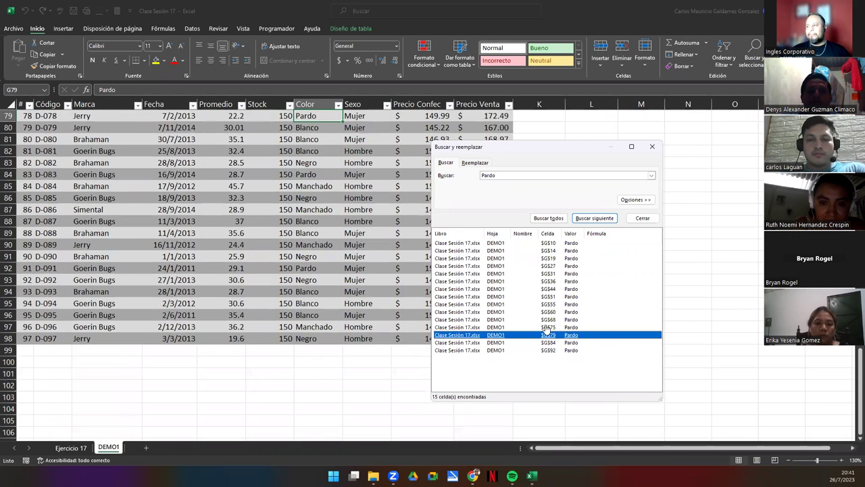
left_click(546, 298)
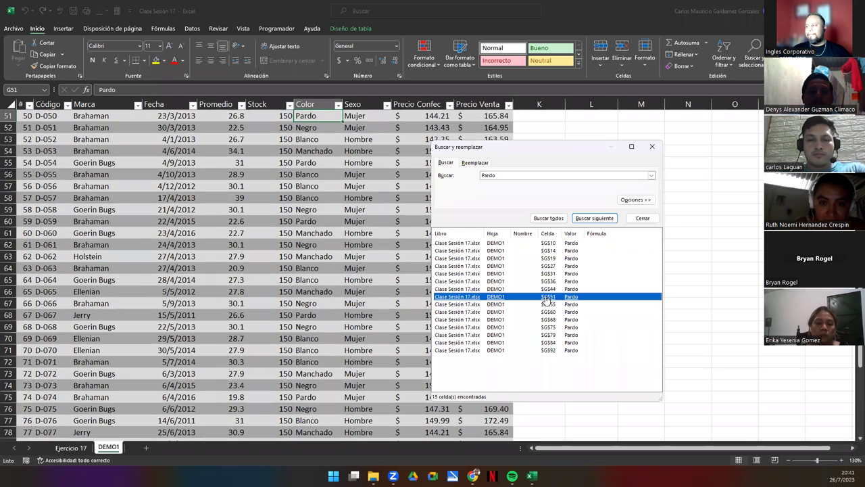
left_click(548, 250)
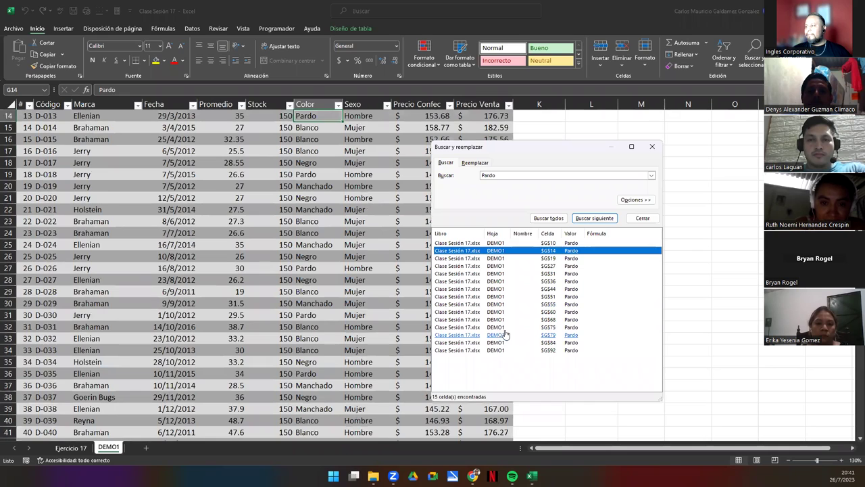
Expand and collapse the additional search options, and close the search.
left_click(516, 175)
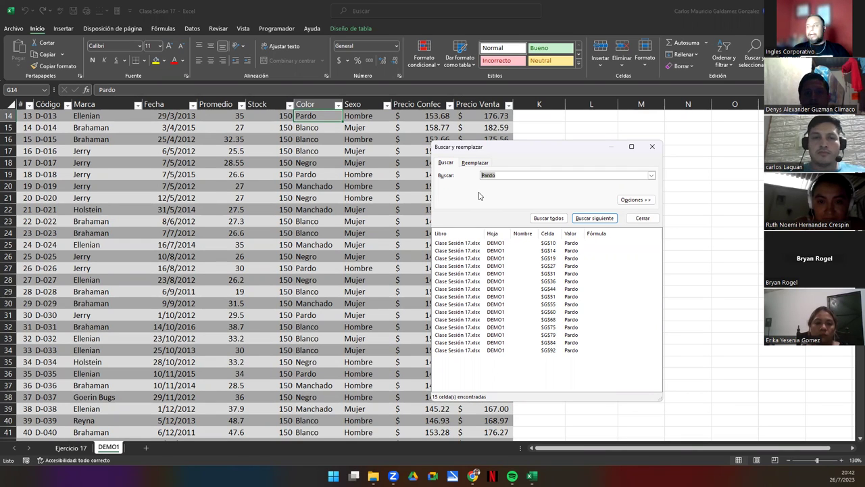
left_click(636, 199)
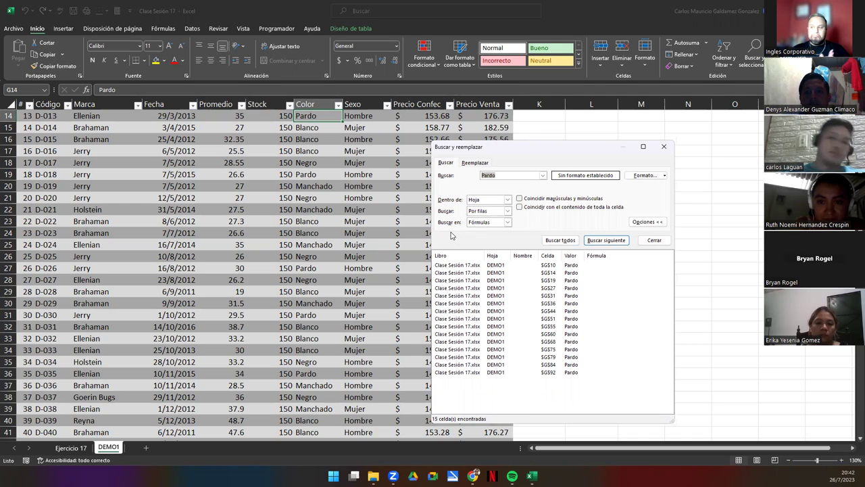
left_click(655, 225)
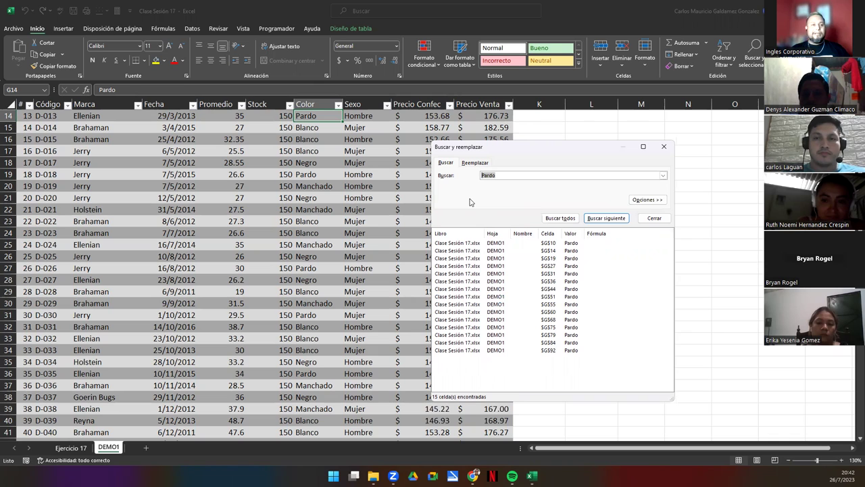
left_click(663, 146)
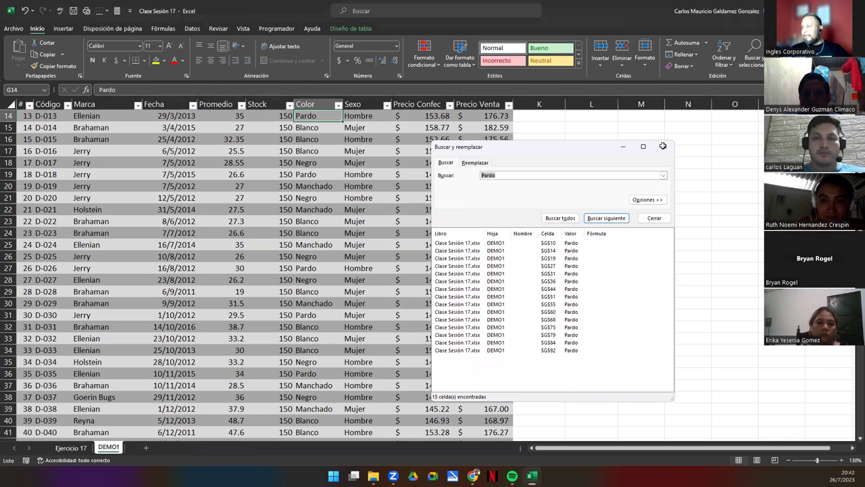
Start a find-and-replace with the search text cleared, and place its dialog beside the Sexo column.
left_click(755, 61)
left_click(757, 91)
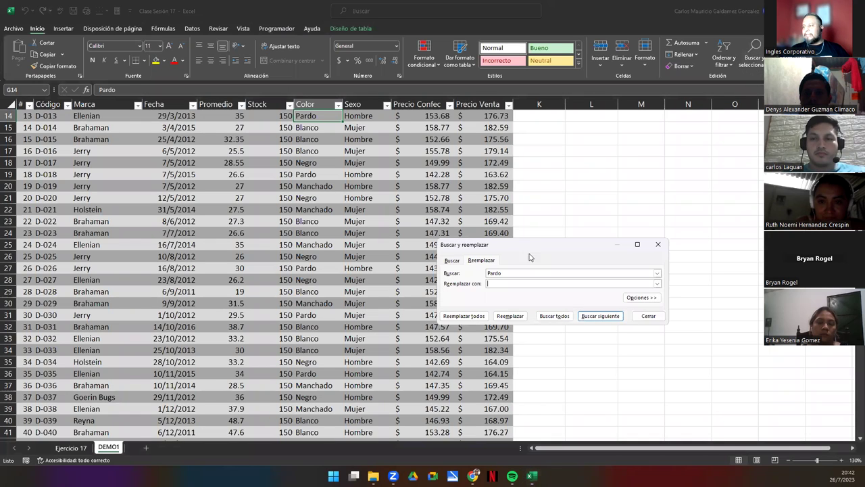
left_click_drag(525, 247, 315, 193)
key("BackSpace")
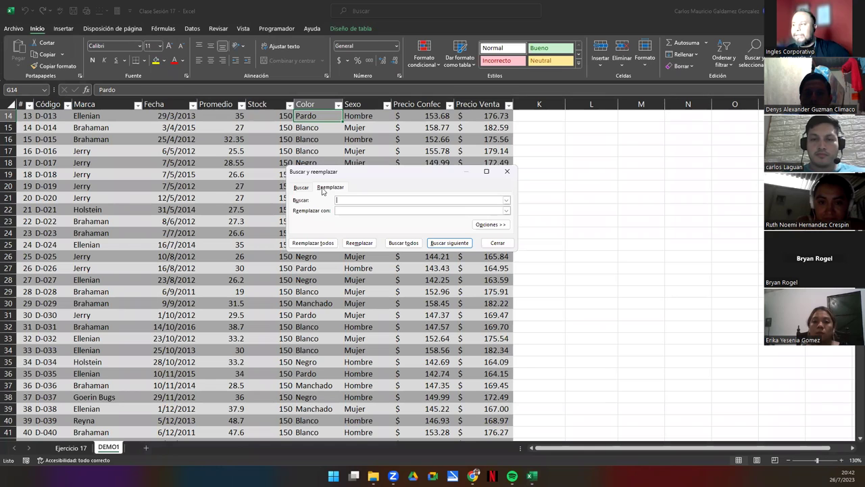
left_click(347, 209)
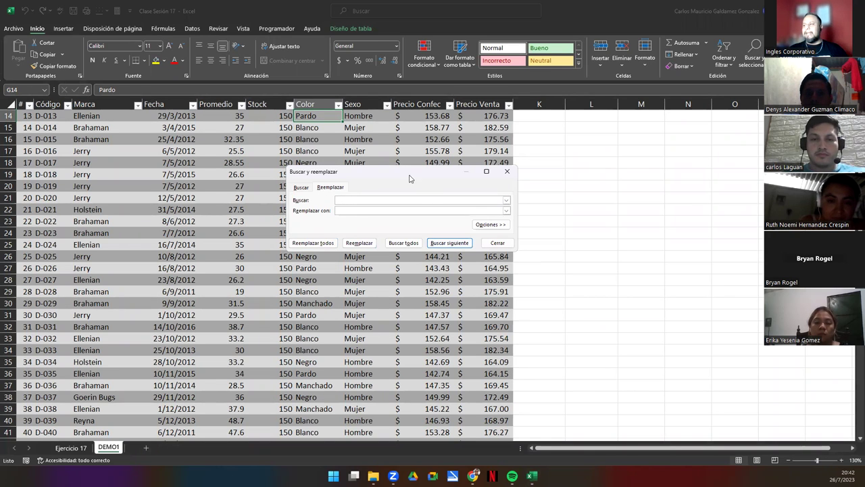
left_click_drag(463, 173, 664, 160)
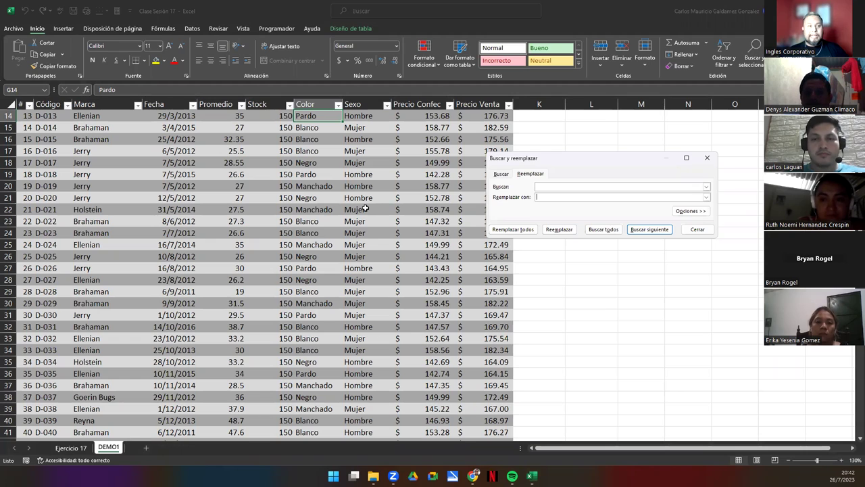
Set the search text to Hombre and the replacement to Másculino, and list all Hombre matches.
left_click(555, 187)
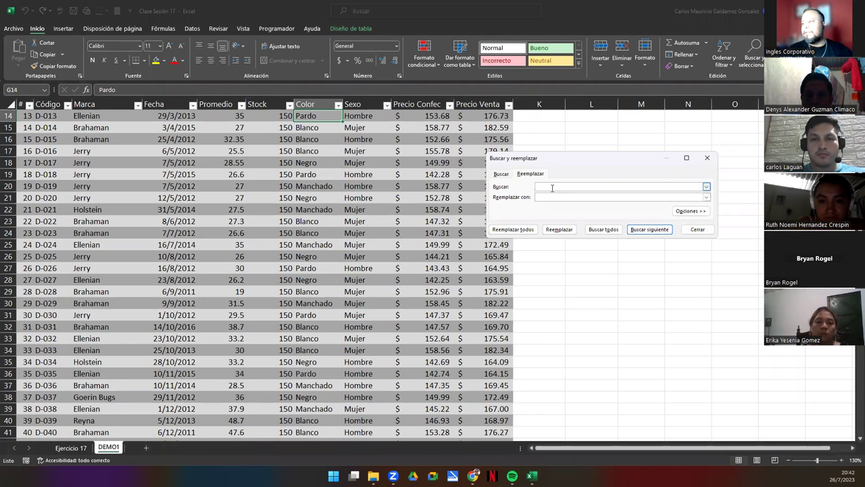
type("Hombre")
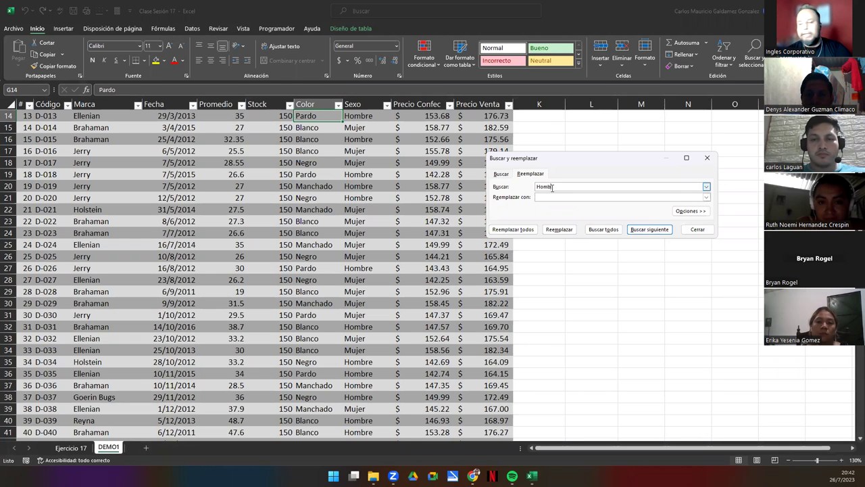
key("Tab")
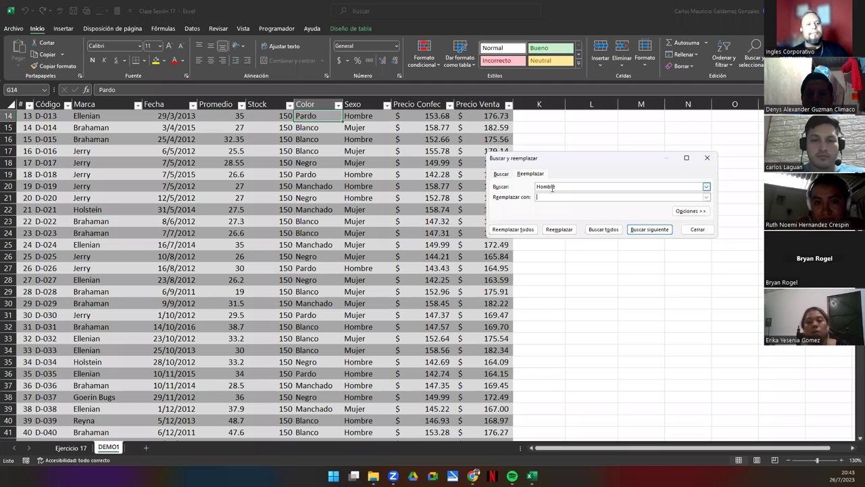
type("M")
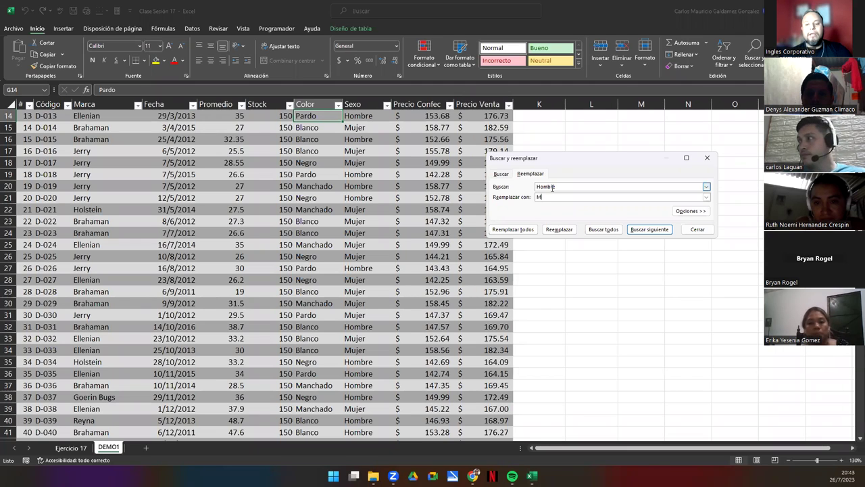
type("áscul")
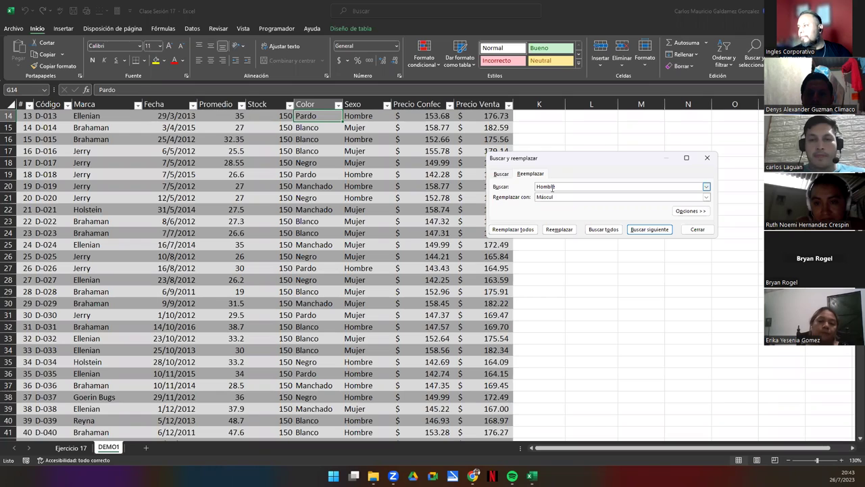
type("ino")
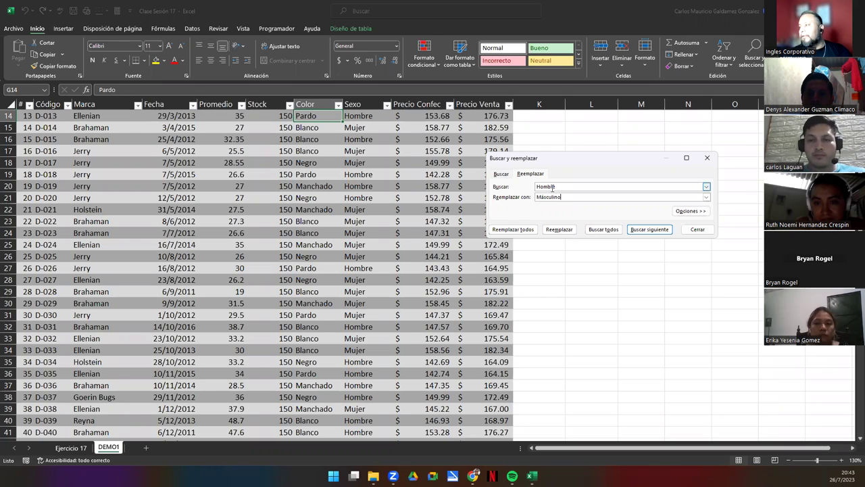
left_click(602, 230)
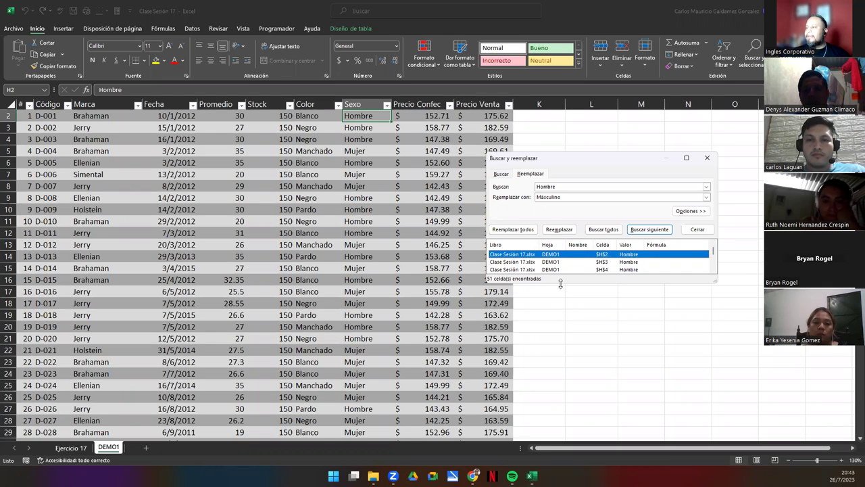
Enlarge the results list, move the dialog clear of the table's price columns, and look through the Hombre matches.
left_click_drag(561, 283, 560, 427)
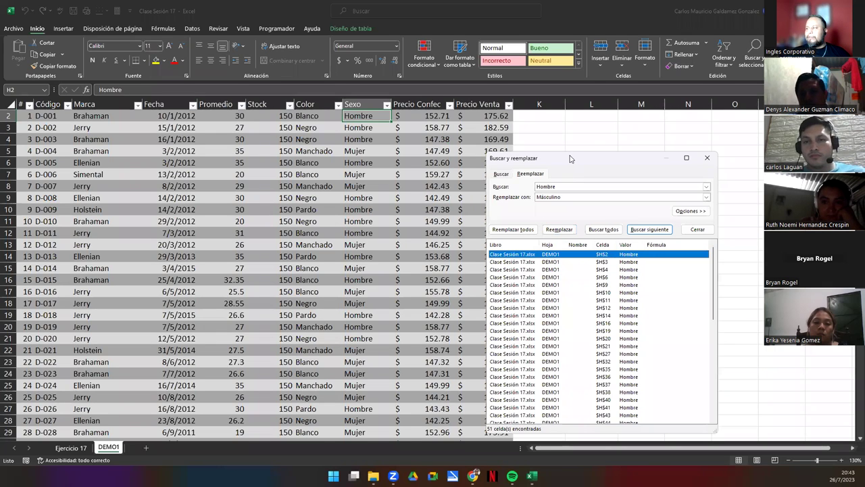
left_click_drag(584, 153, 632, 99)
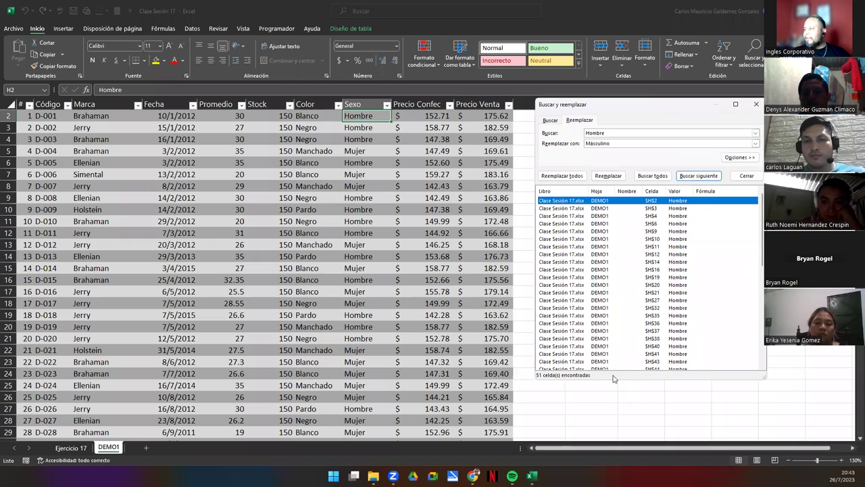
left_click_drag(609, 381, 613, 435)
scroll(614, 332, "down", 7)
scroll(666, 378, "up", 7)
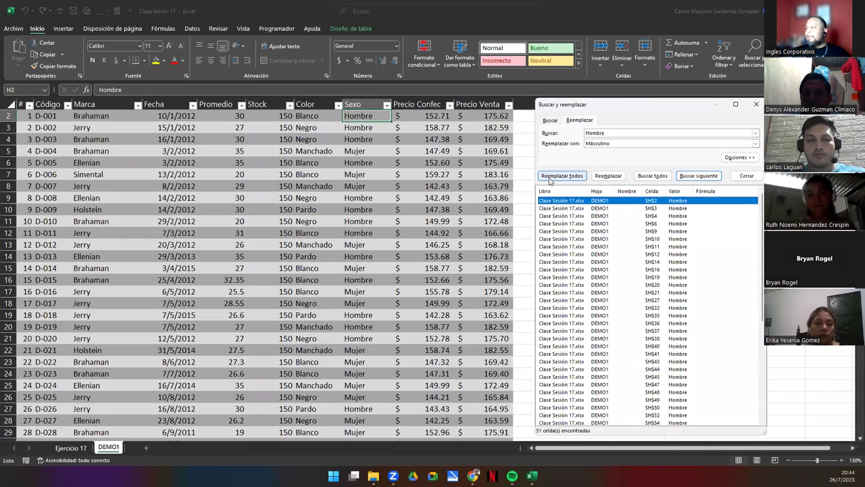
Replace every Hombre in the Sexo column with Másculino, and widen the results list's Valor column to fit the new text.
left_click(550, 177)
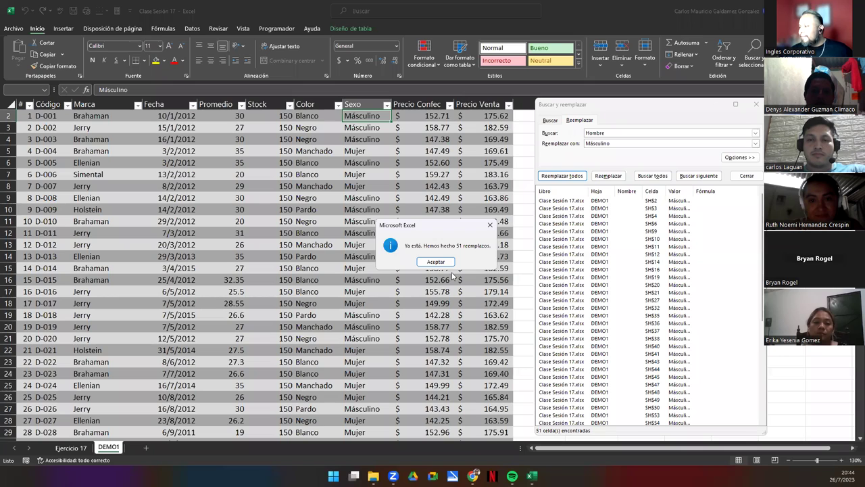
left_click(436, 262)
left_click_drag(692, 190, 707, 192)
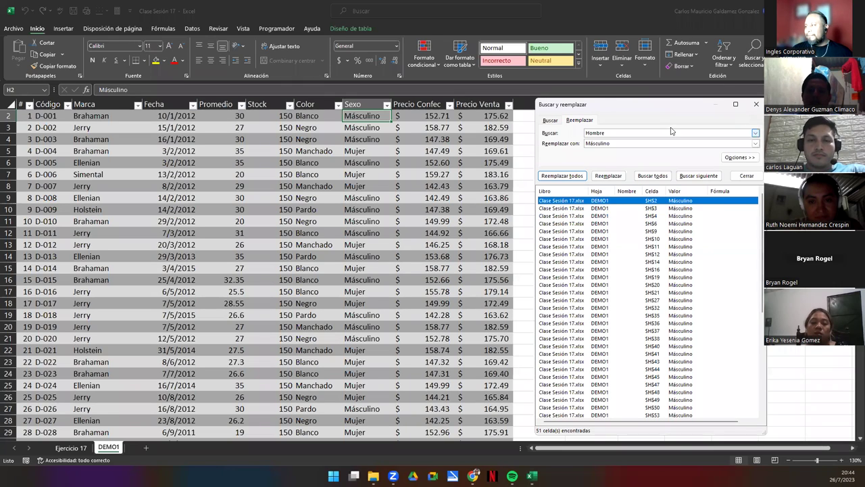
Set the search text to Mujer and the replacement to Femenino, and list all Mujer matches.
double_click(618, 133)
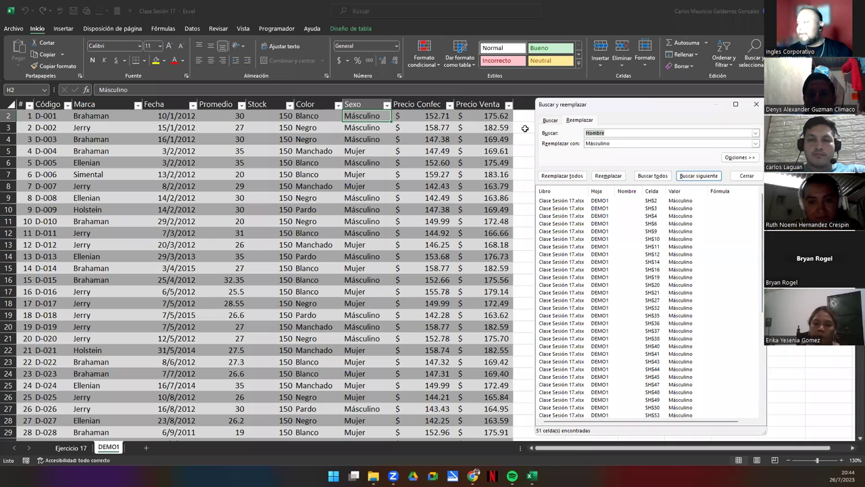
type("Mujer")
key("Tab")
type("Femenino")
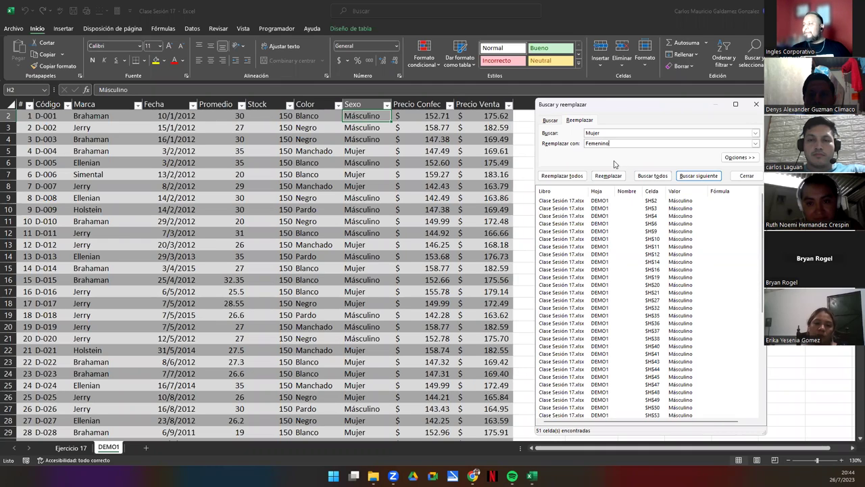
left_click(652, 177)
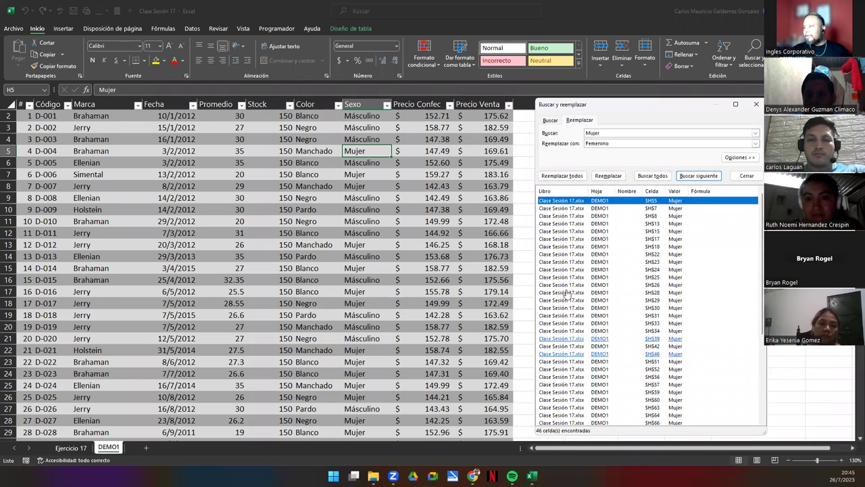
Replace every Mujer in the Sexo column with Femenino, and widen the results list's Valor column to fit the new text.
left_click(560, 176)
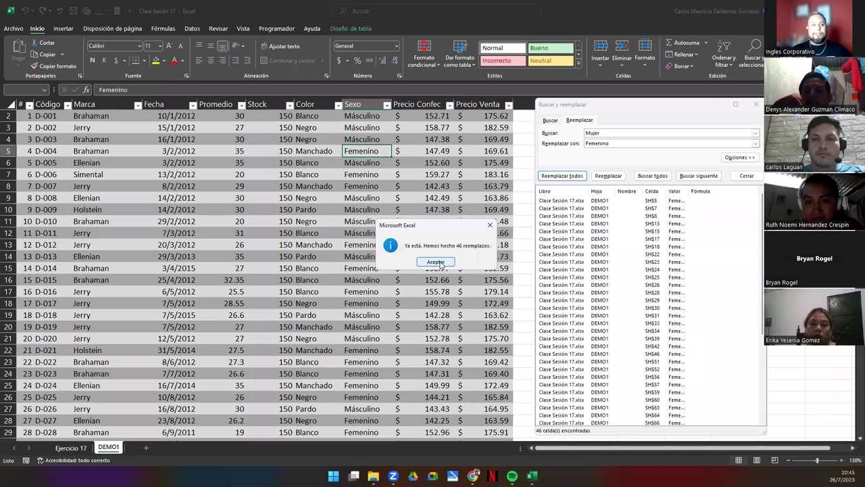
left_click(436, 262)
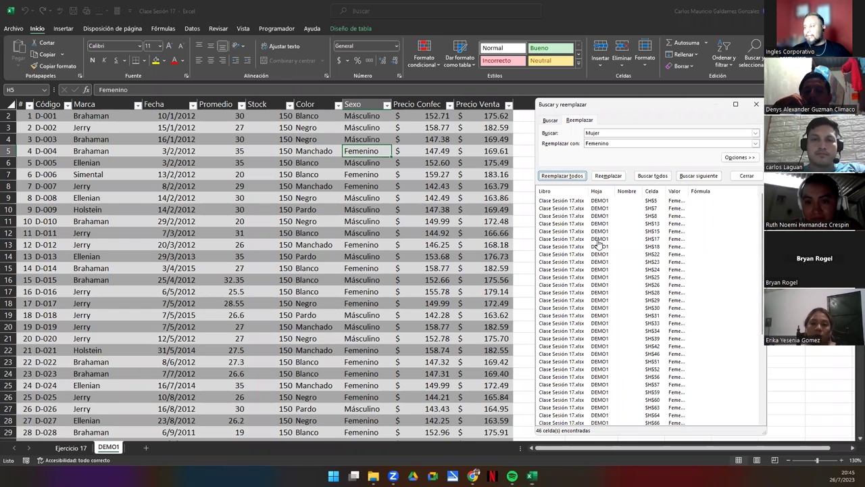
left_click_drag(688, 190, 713, 193)
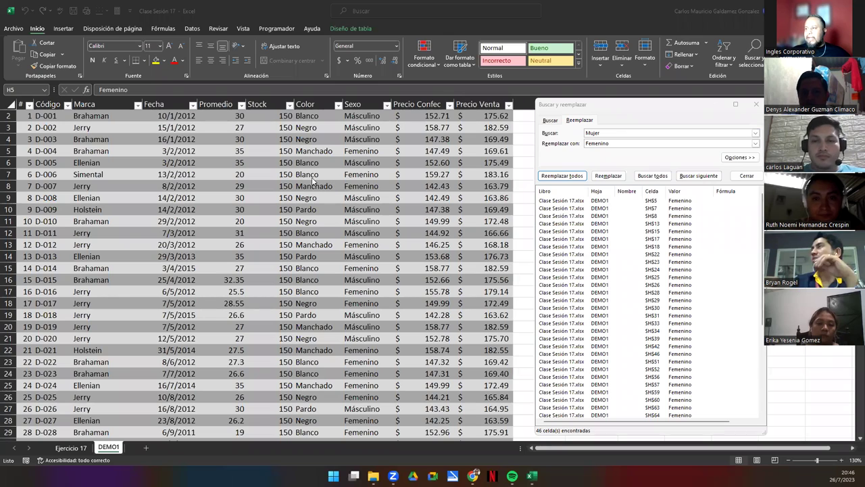
Set the search text to Pardo and the replacement to Café, and list all Pardo matches.
left_click(592, 133)
double_click(592, 133)
type("F")
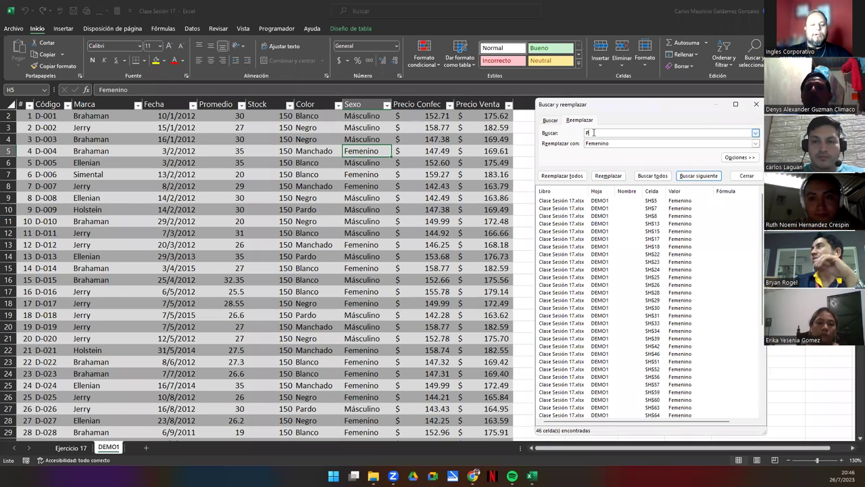
key("Tab")
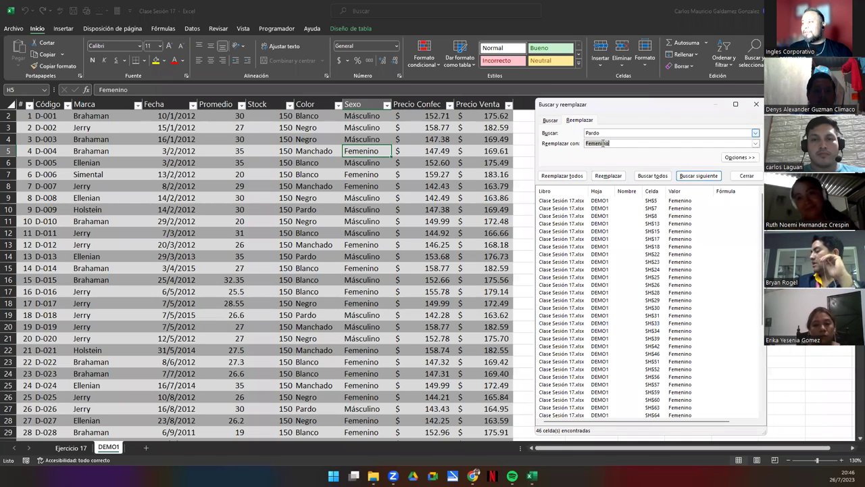
type("Ca")
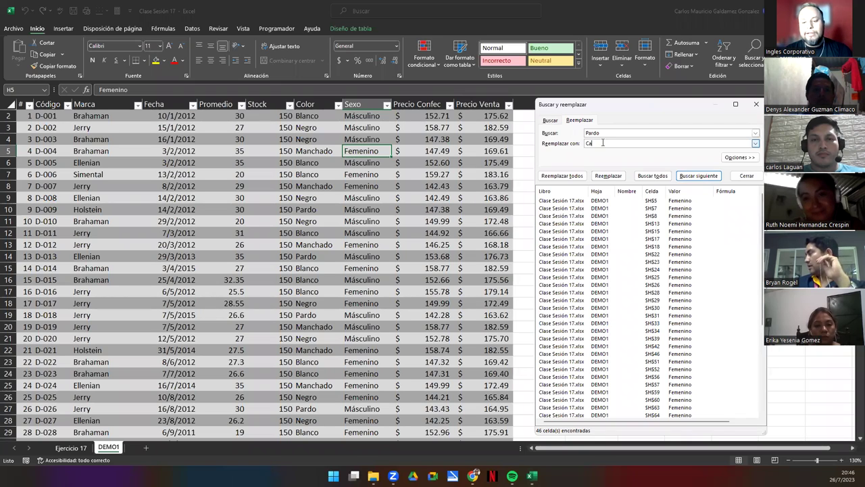
type("fé")
left_click(651, 176)
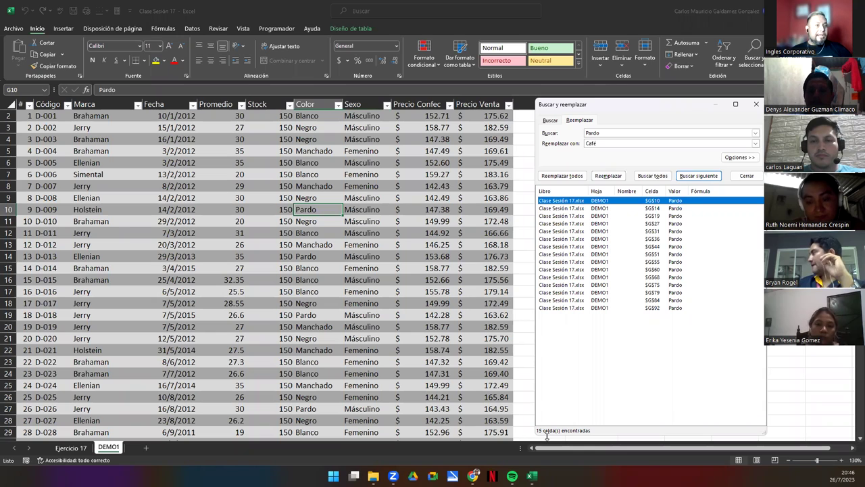
Go through the Pardo matches in cells G14, G19, G27 and G31 of the Color column.
left_click(674, 208)
left_click(676, 216)
left_click(676, 223)
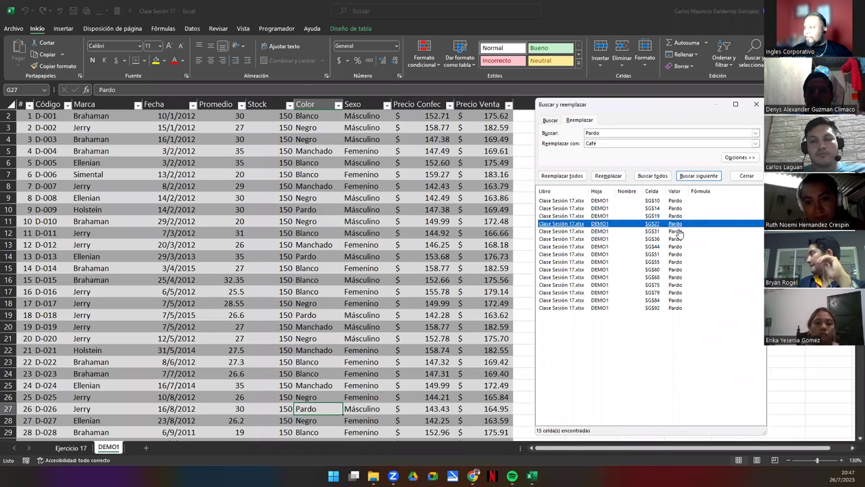
left_click(676, 232)
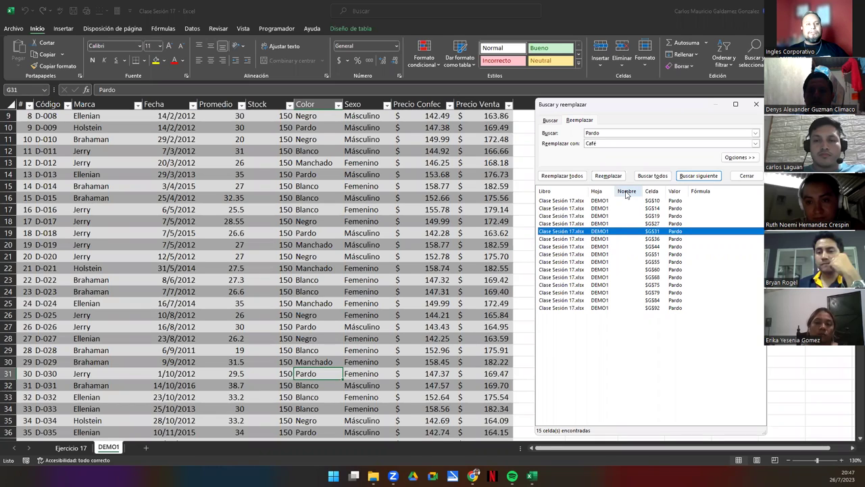
Replace every Pardo in the Color column with Café, and close the find-and-replace dialog.
left_click(557, 177)
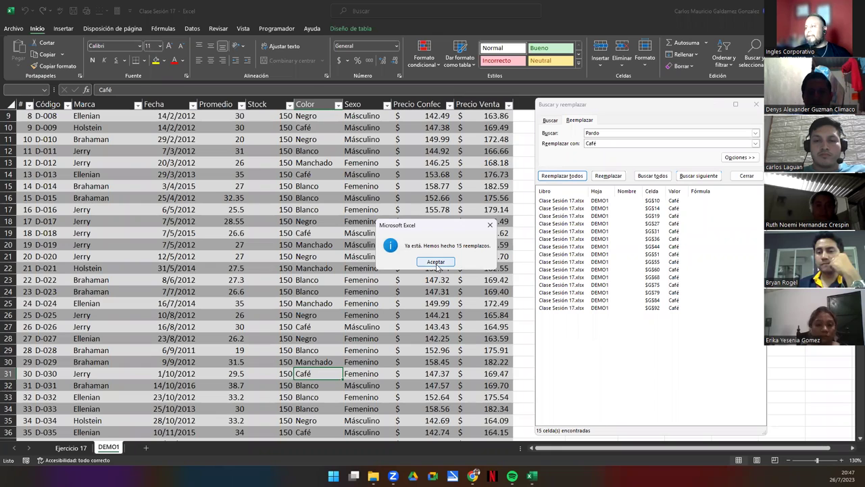
left_click(435, 263)
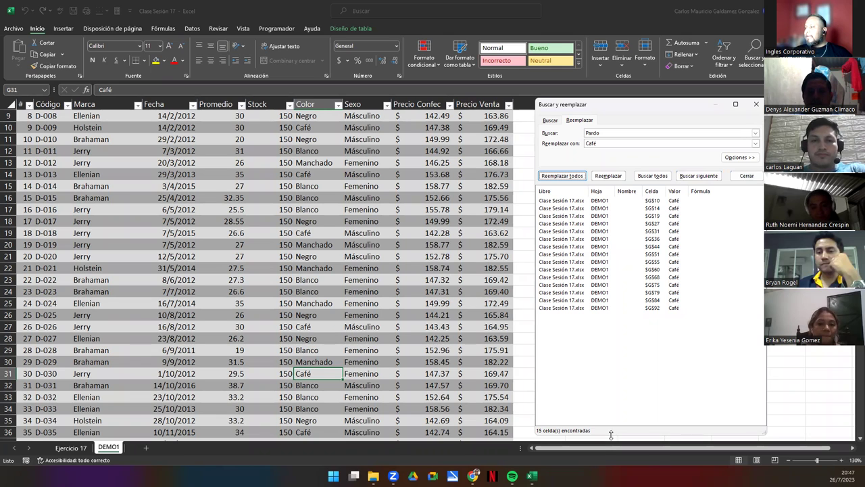
left_click_drag(611, 435, 573, 234)
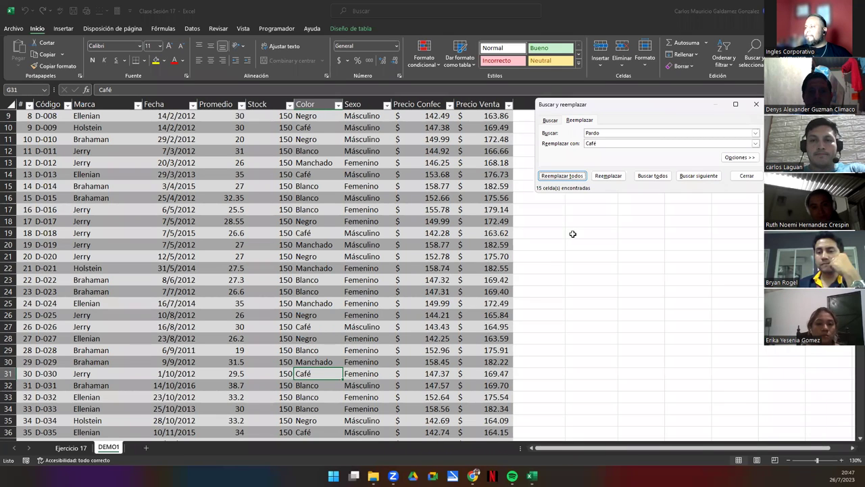
left_click(747, 176)
left_click(215, 322)
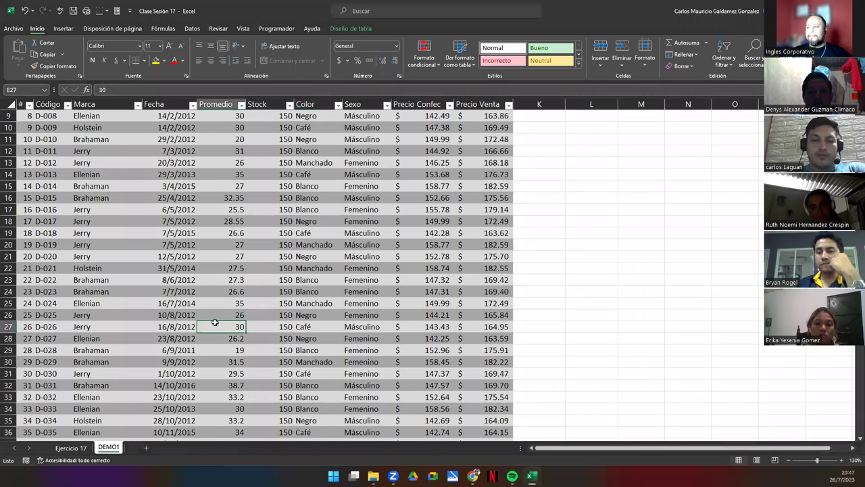
scroll(215, 322, "up", 3)
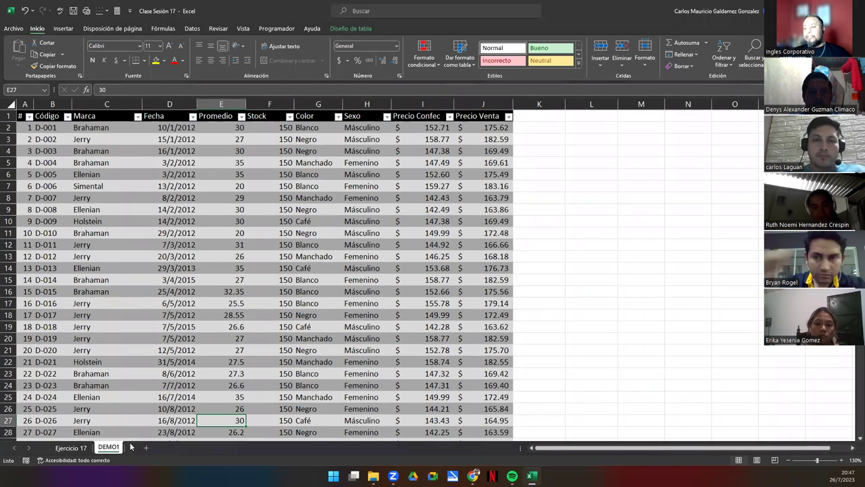
On the Ejercicio 17 sheet, select the FECHA DE ENTREGA column from A2 down to A307, and from A307 back up to its header.
left_click(71, 448)
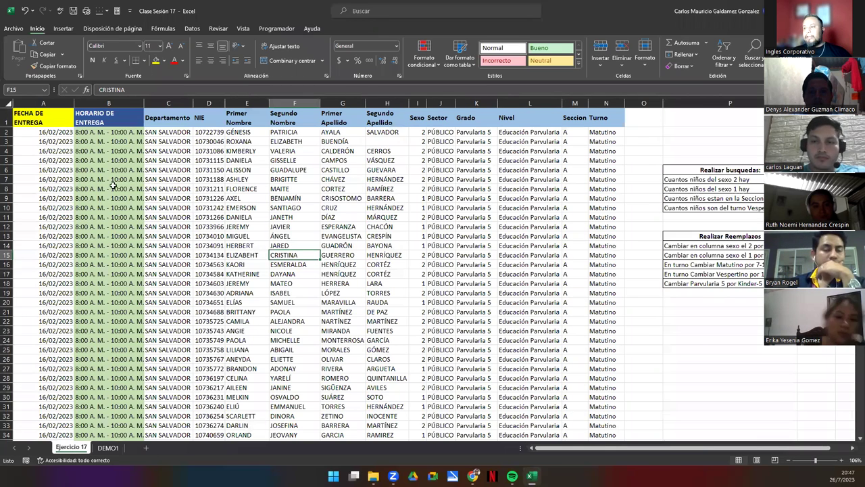
left_click(54, 133)
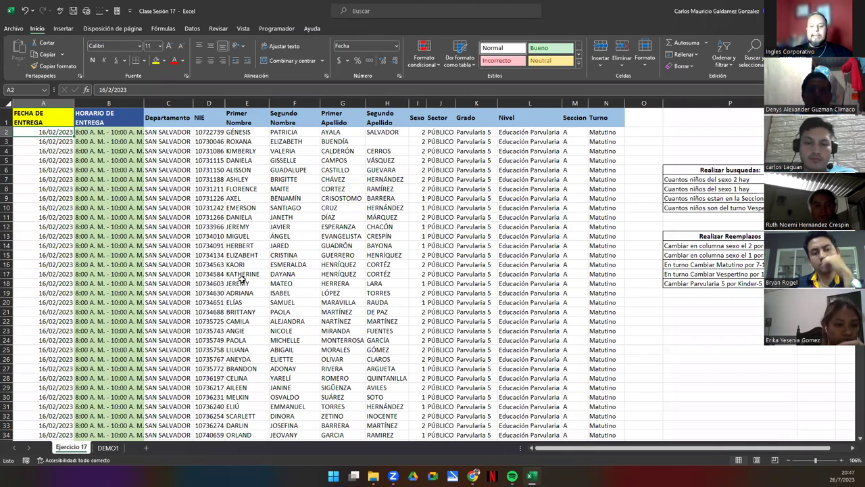
key("ctrl+shift+Down")
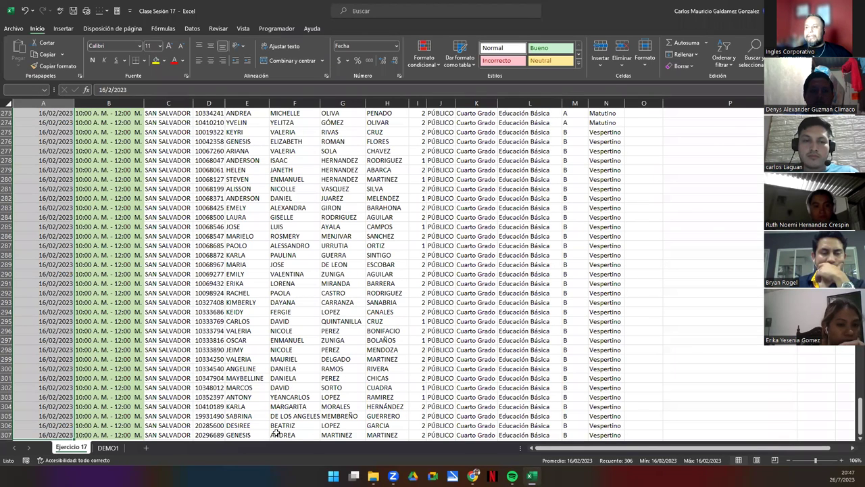
left_click(55, 435)
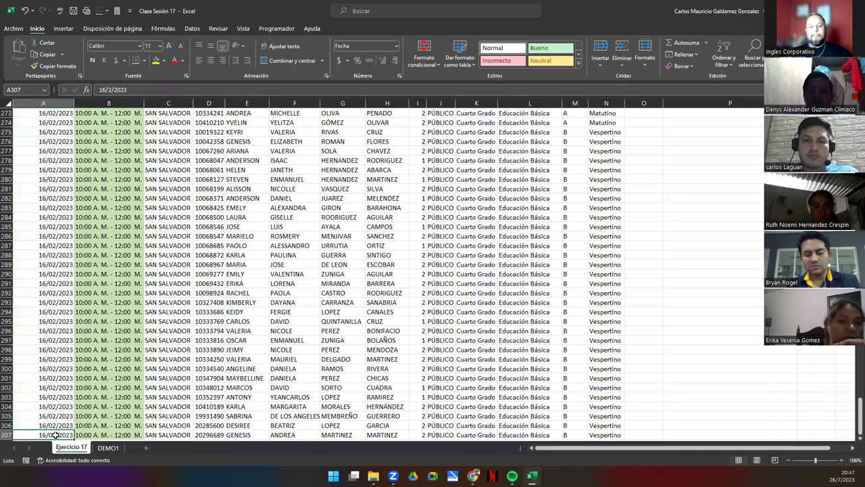
key("ctrl+shift+Up")
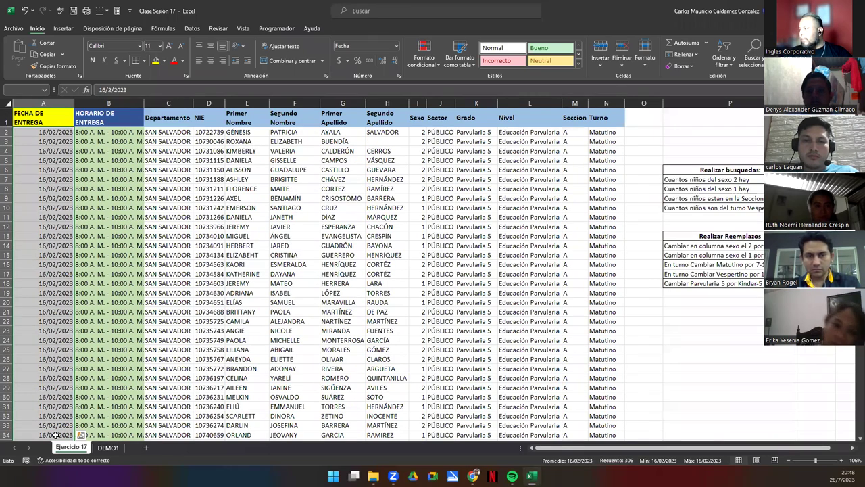
Go from the end of the table up the Departamento column to its header in C1.
key("Right")
key("Right")
key("Up")
key("Up")
key("Up")
key("Up")
key("Up")
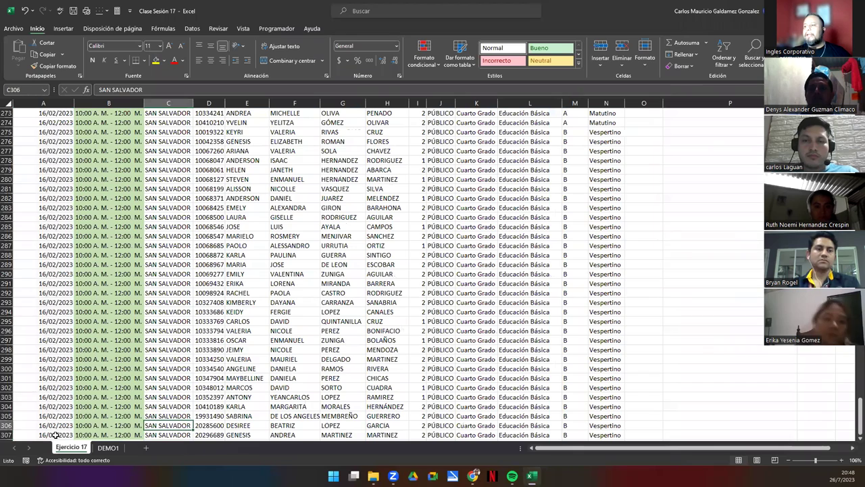
key("ctrl+Up")
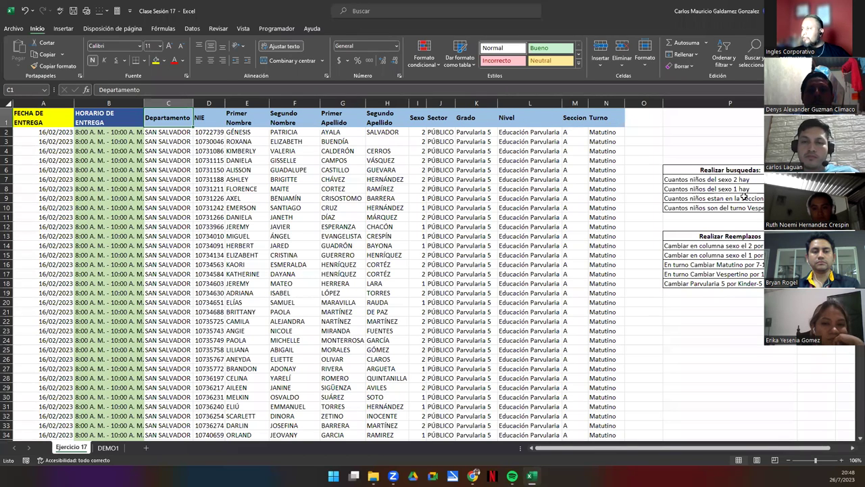
Review the search tasks in P7:P10 and the replacement tasks in P14:P18, including the answer cells Q7:Q10.
left_click(716, 180)
left_click_drag(713, 194, 801, 294)
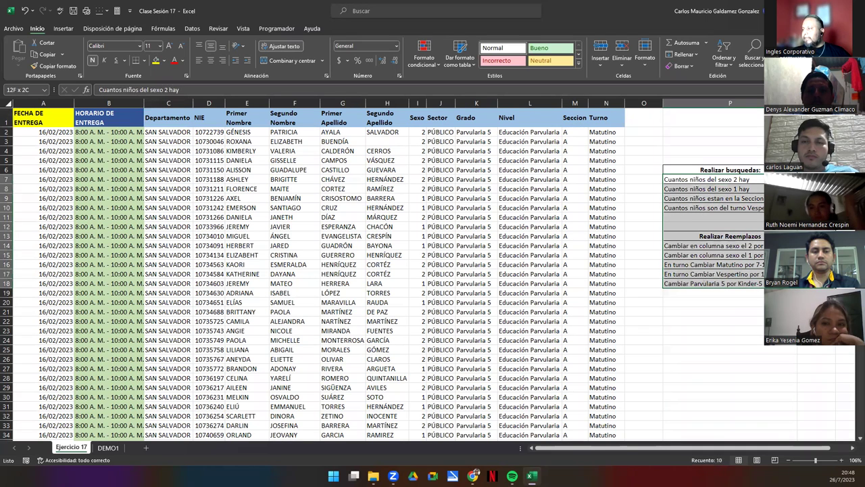
left_click(689, 254)
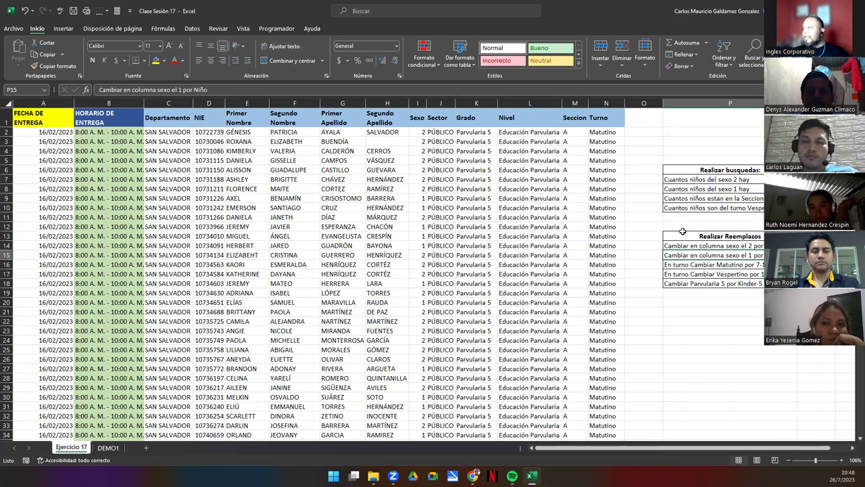
left_click_drag(676, 170, 798, 208)
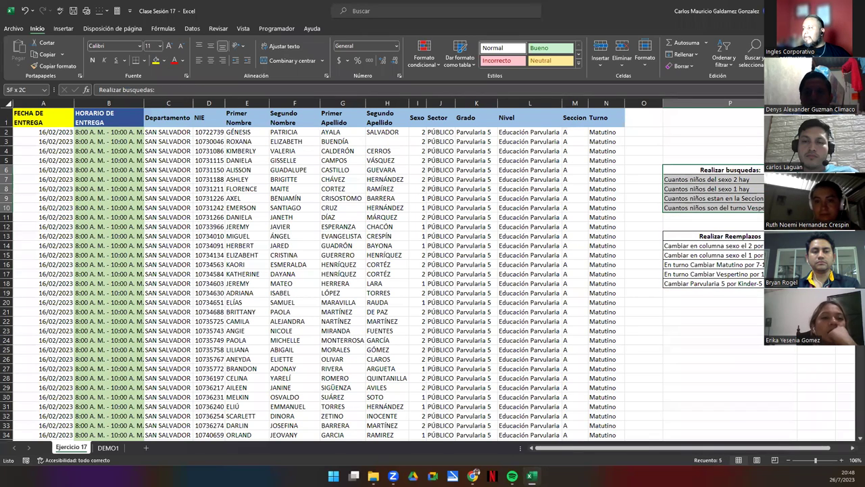
left_click_drag(811, 180, 811, 208)
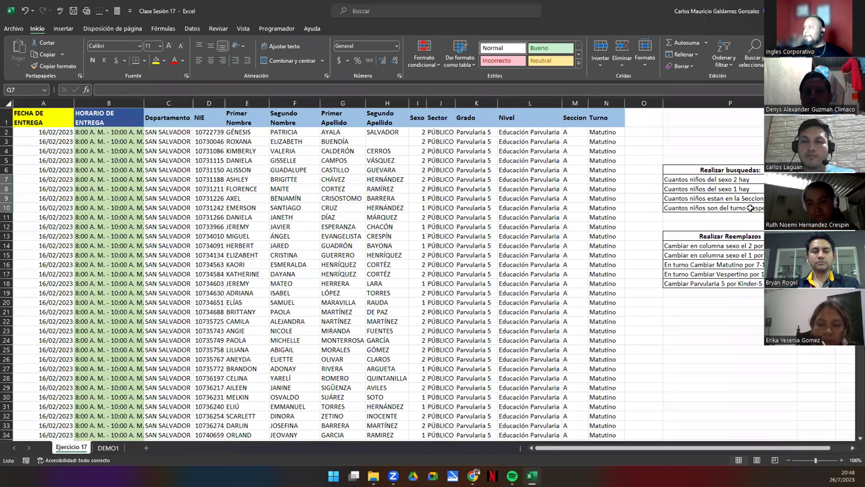
left_click(730, 198)
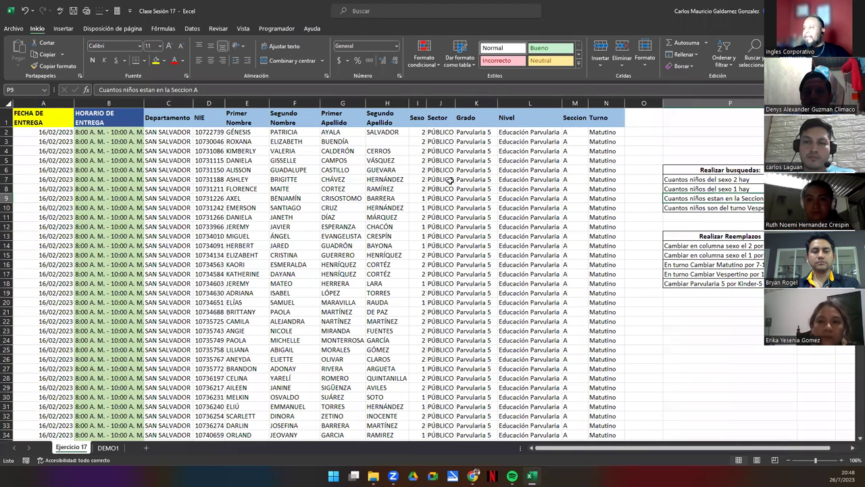
left_click(671, 180)
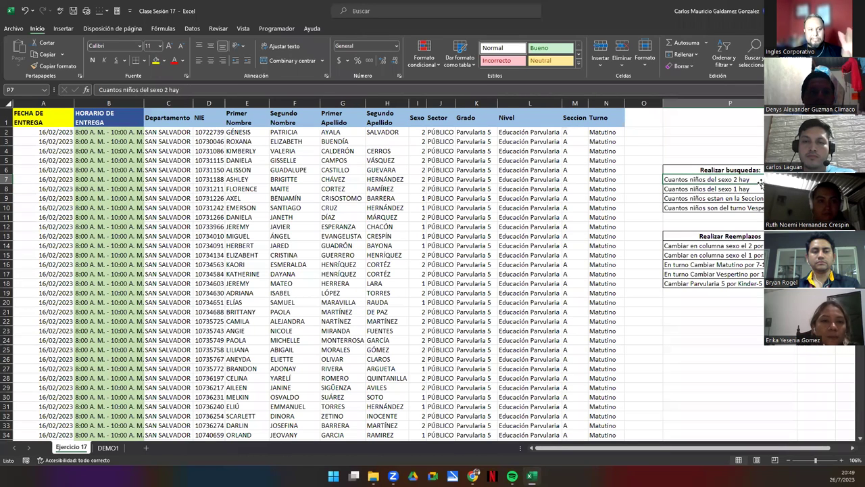
From the Sexo column, find all cells on the sheet containing 2, matching the entire cell contents.
left_click(419, 132)
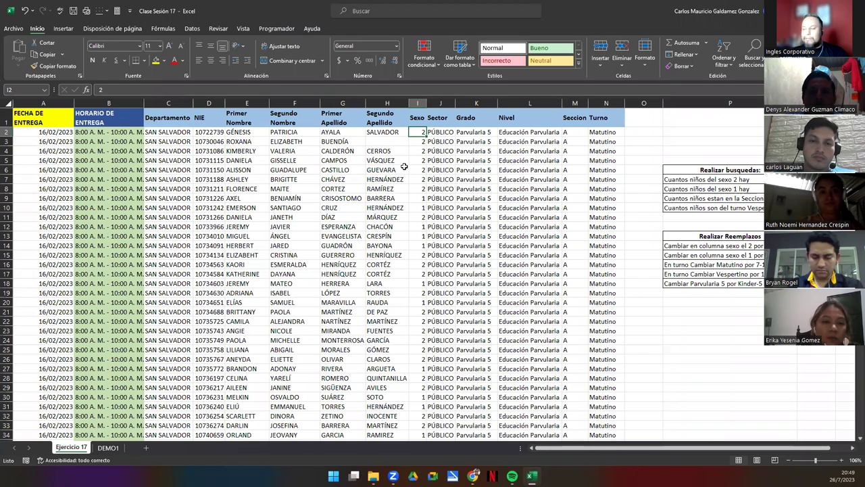
key("ctrl+b")
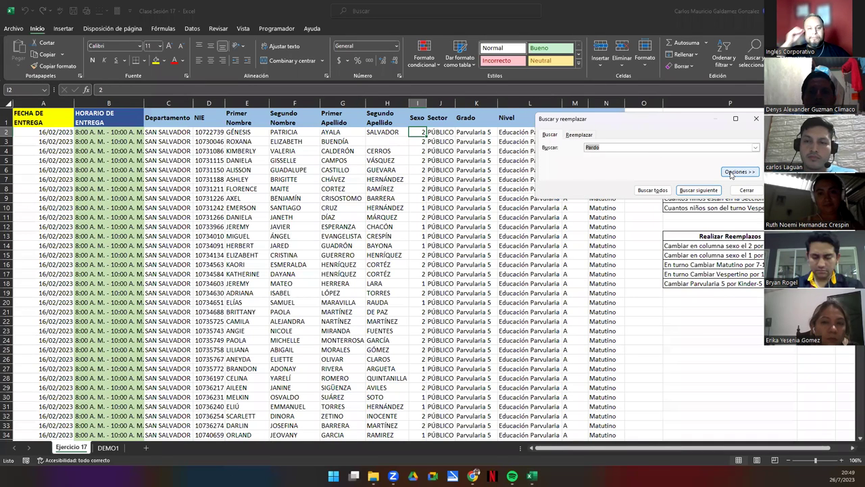
key("End")
left_click(730, 172)
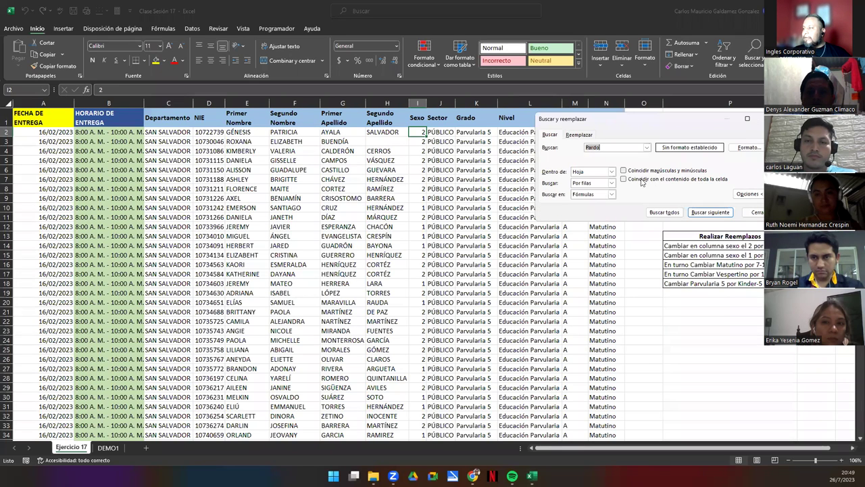
left_click(623, 179)
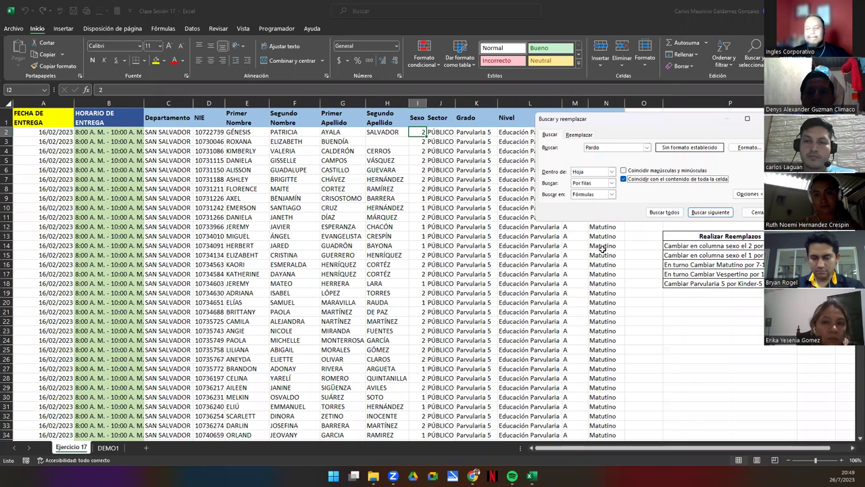
double_click(604, 147)
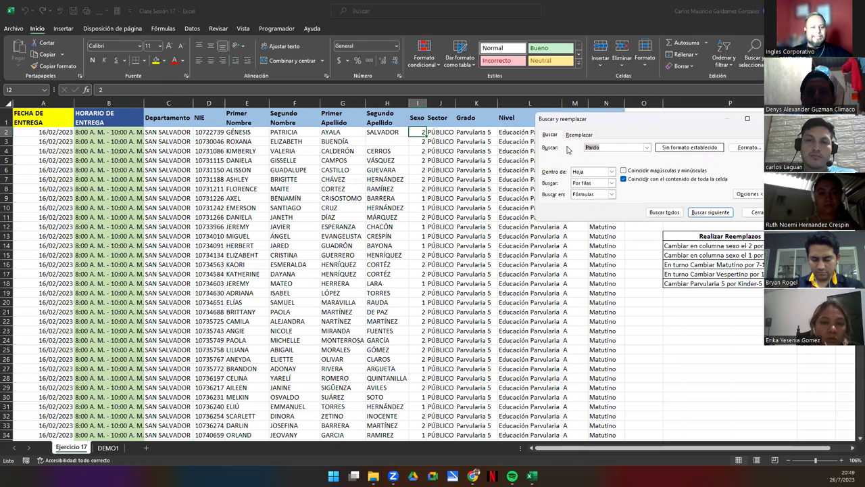
type("2")
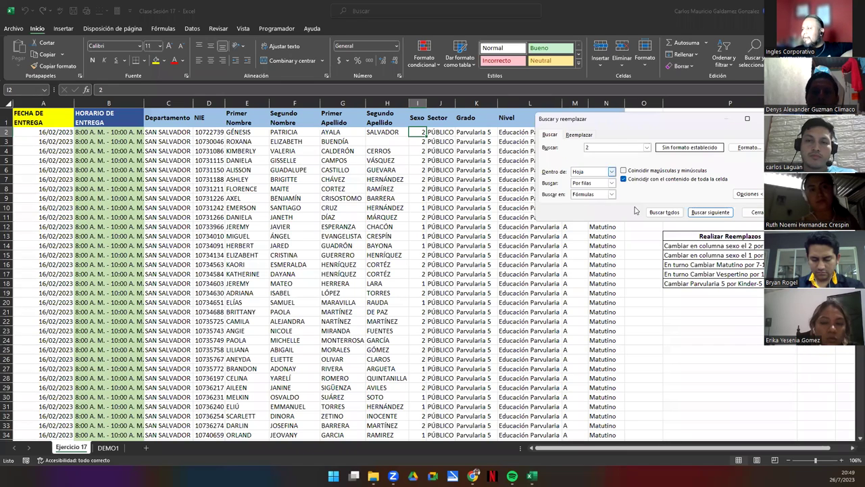
left_click(670, 214)
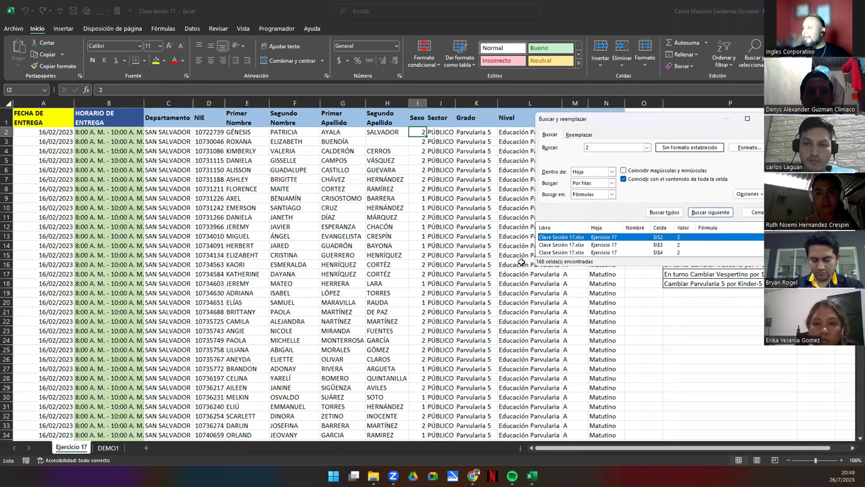
Enter 168 in Q7 as the number of children of sexo 2, and close the find-and-replace dialog.
left_click_drag(645, 127, 553, 122)
left_click(818, 179)
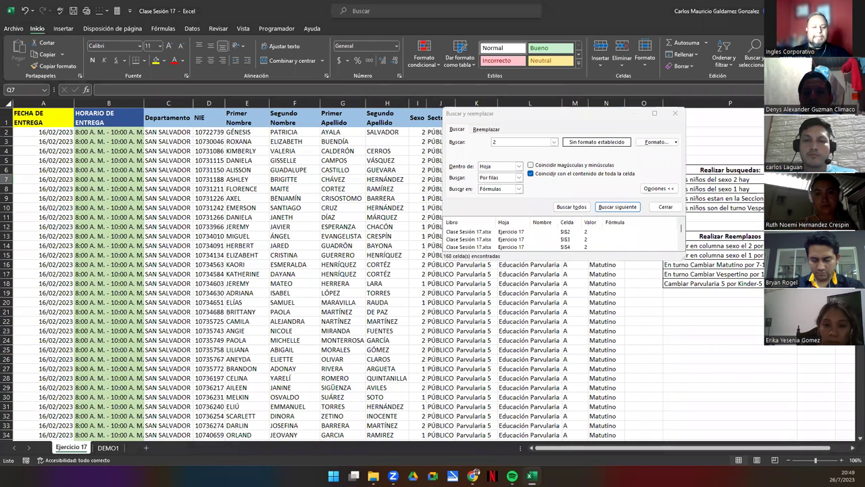
type("168")
key("Return")
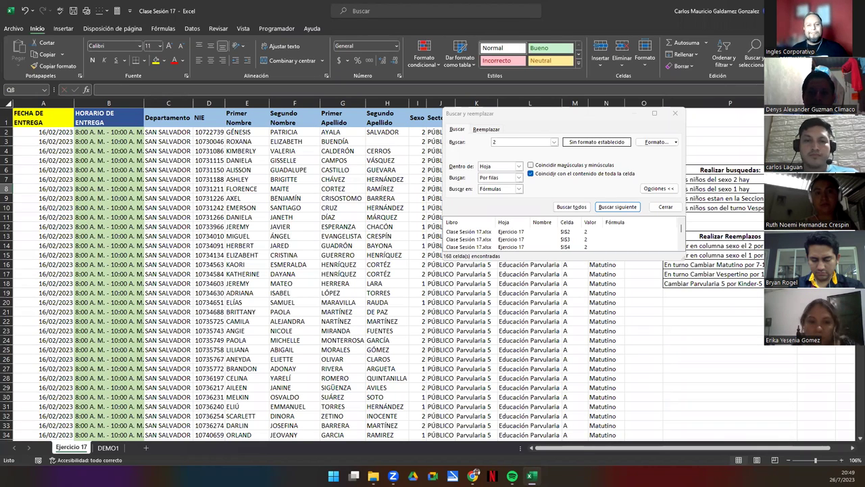
left_click(675, 113)
For the sexo 1 question, find all cells on the sheet whose entire content is 1.
left_click(673, 190)
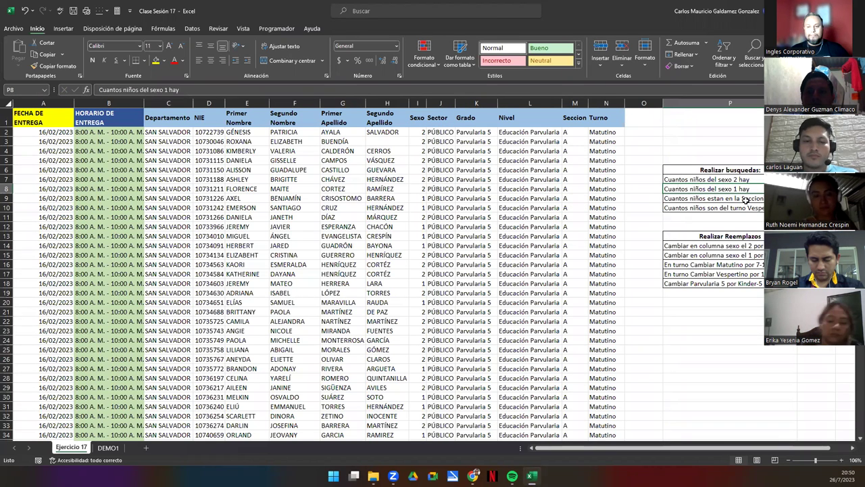
left_click(778, 188)
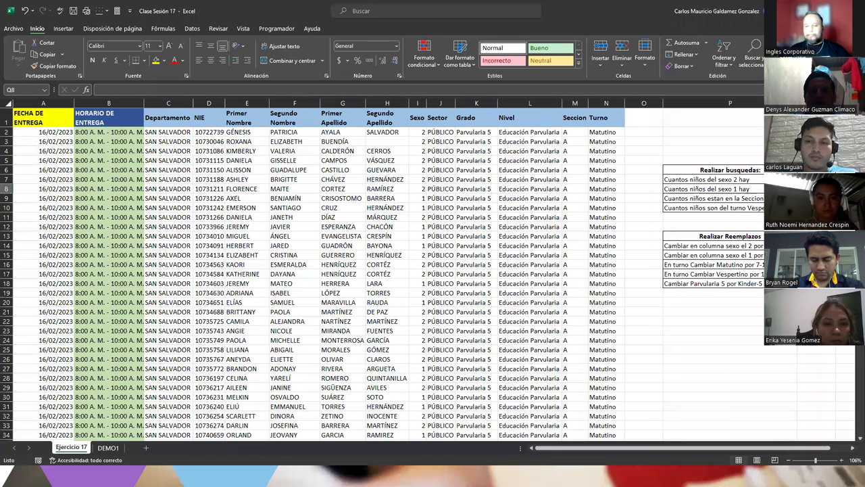
key("ctrl+b")
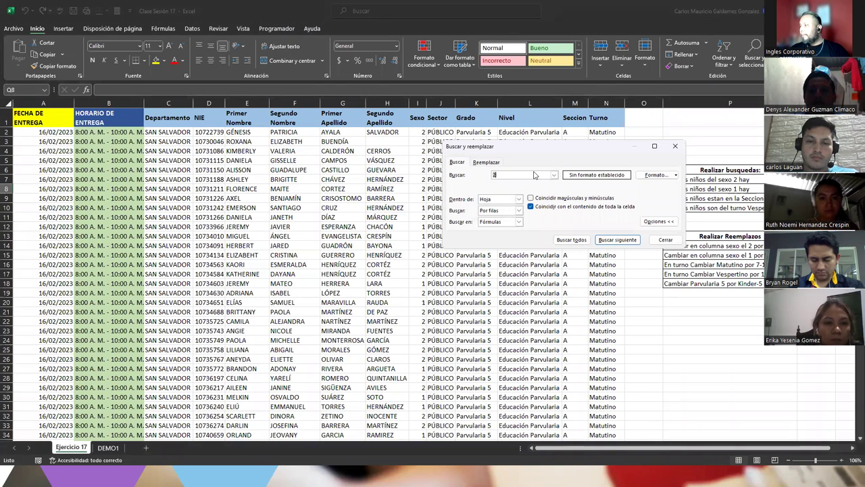
type("1")
left_click(572, 240)
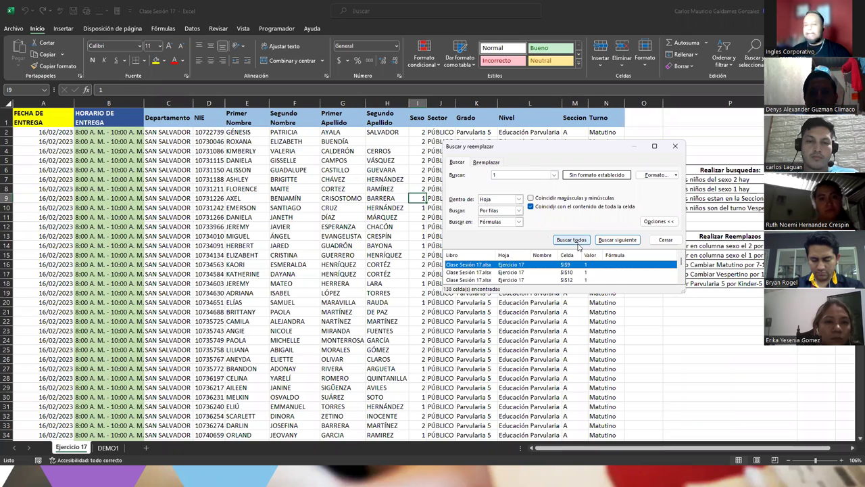
Close the find-and-replace dialog and enter 138 in Q8 as the number of children of sexo 1.
key("Escape")
left_click(811, 189)
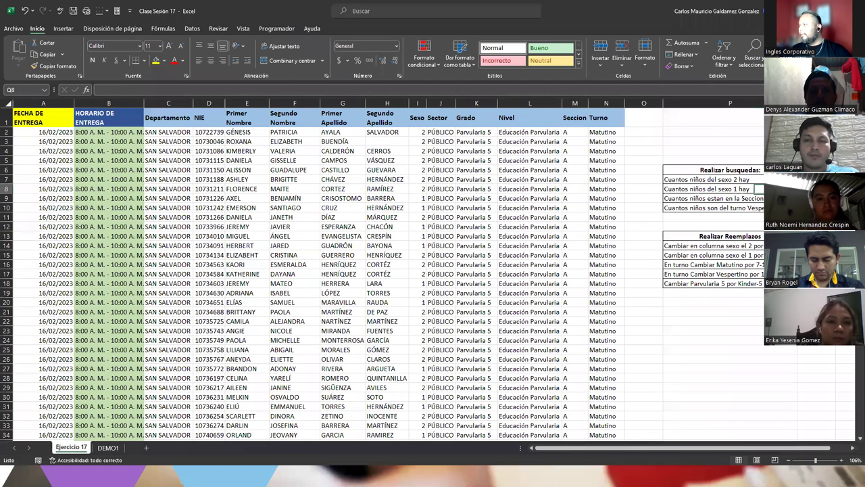
type("138")
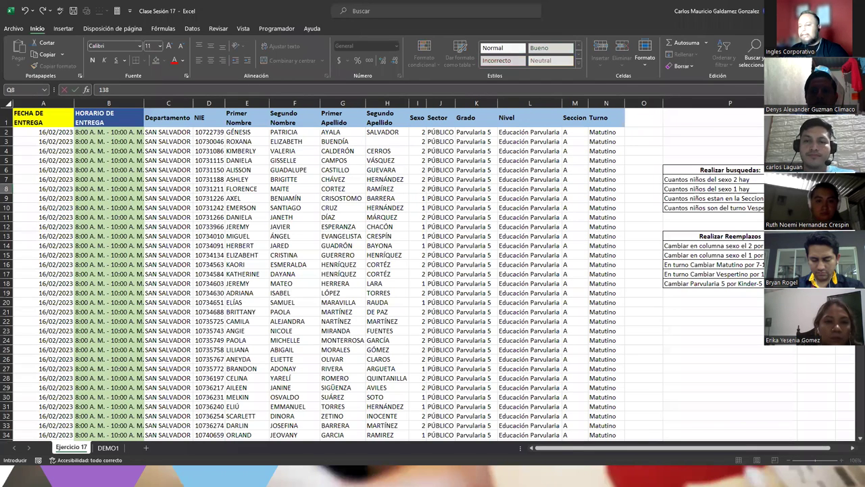
key("Return")
Compare the sum of answers Q7:Q8 with the entry count of the HORARIO DE ENTREGA column from B2 to B307.
left_click_drag(811, 179, 811, 189)
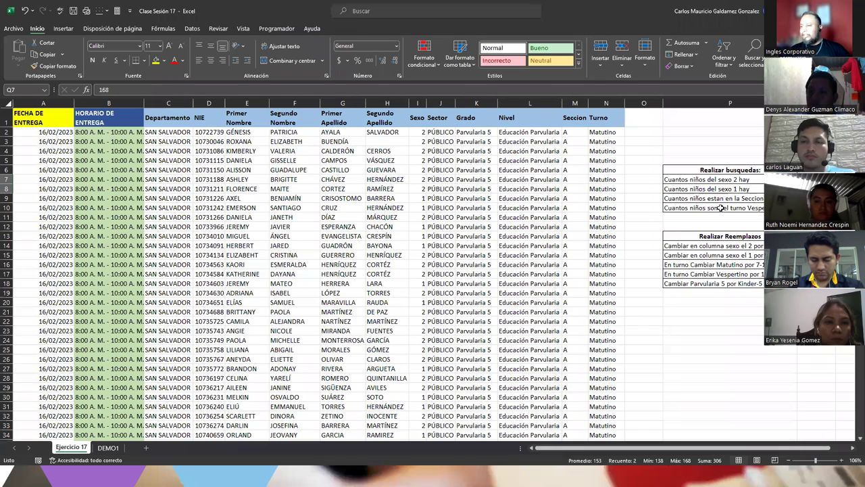
left_click(92, 133)
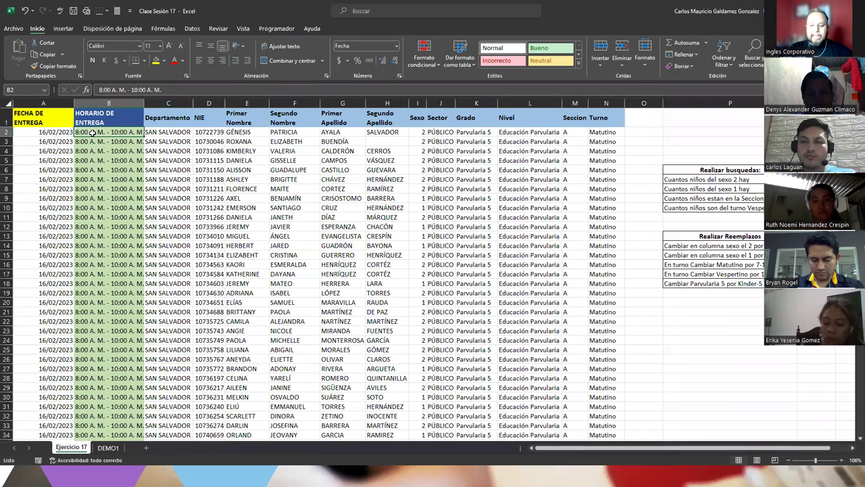
key("ctrl+shift+Down")
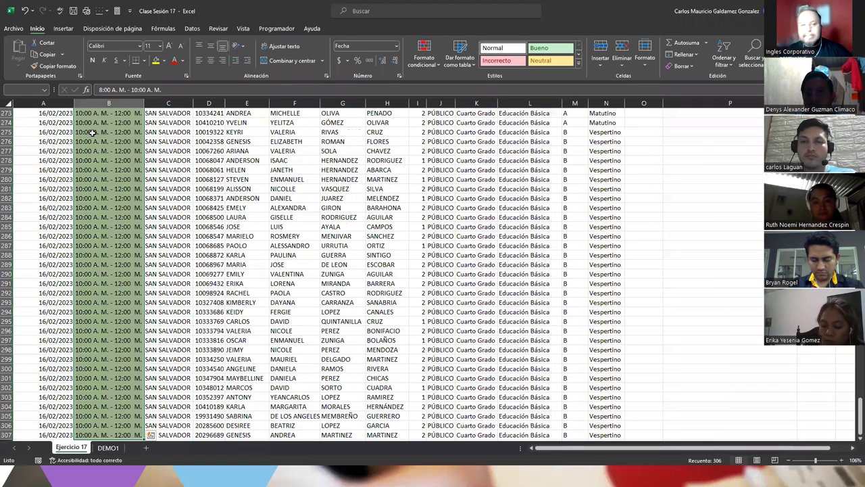
key("ctrl+Up")
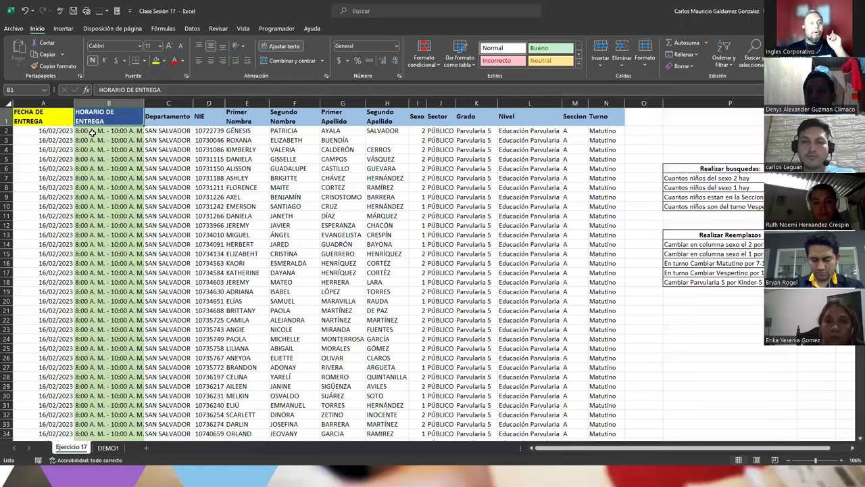
key("ctrl+space")
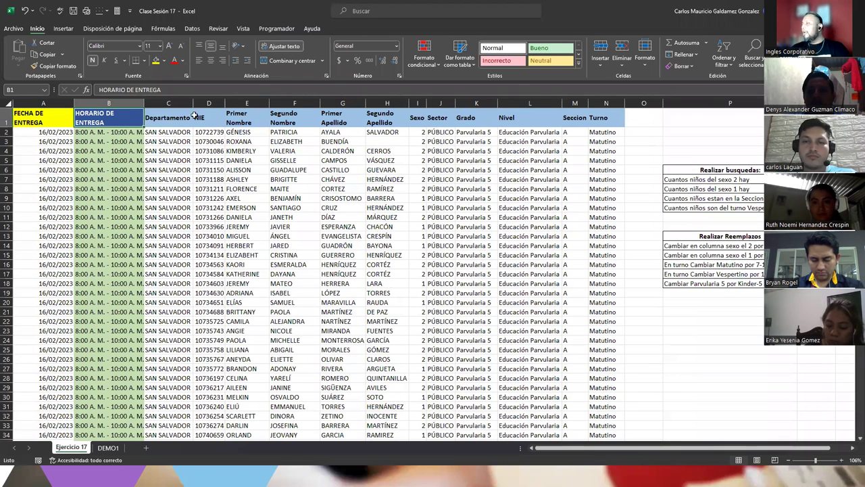
left_click_drag(812, 179, 812, 188)
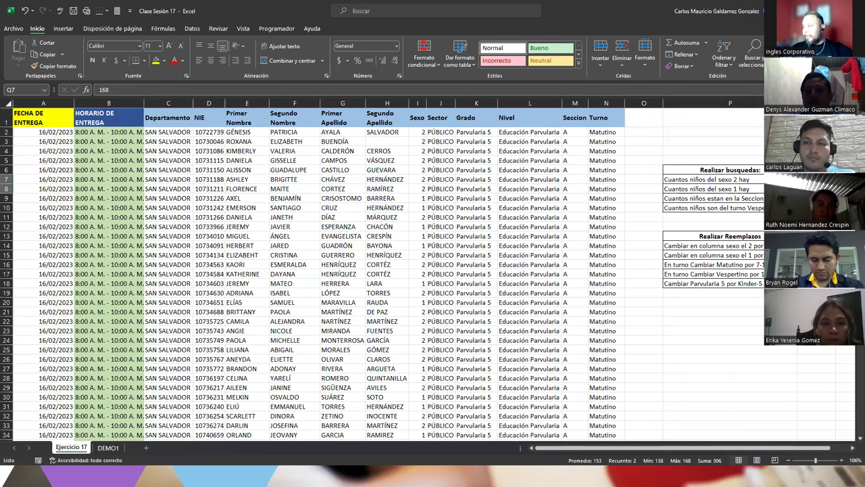
left_click_drag(812, 198, 811, 208)
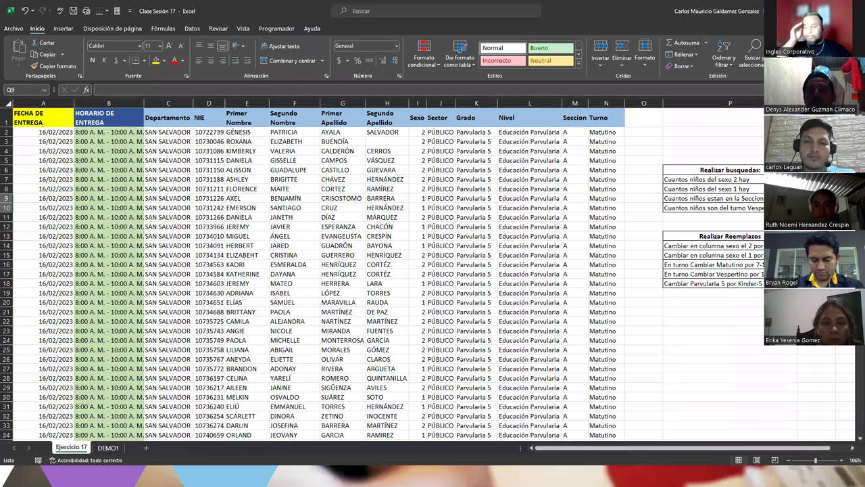
Check the first replacement task in P14 and widen the Sexo column slightly.
left_click(678, 246)
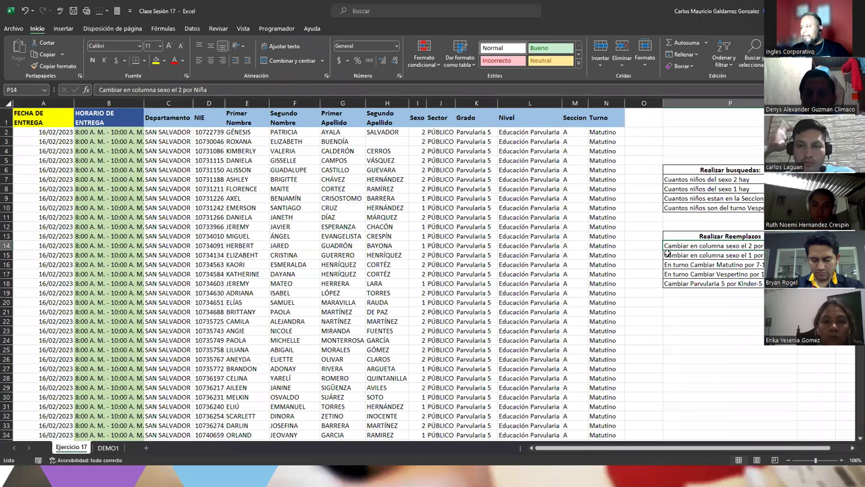
left_click(419, 103)
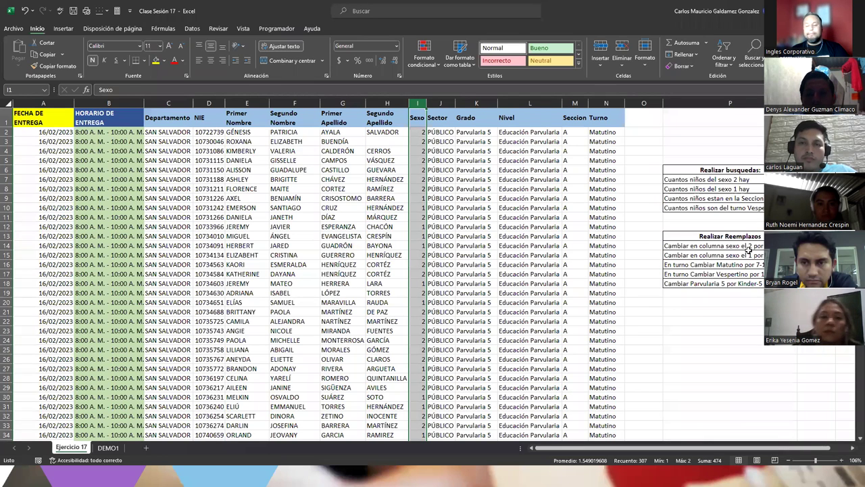
left_click_drag(433, 104, 438, 104)
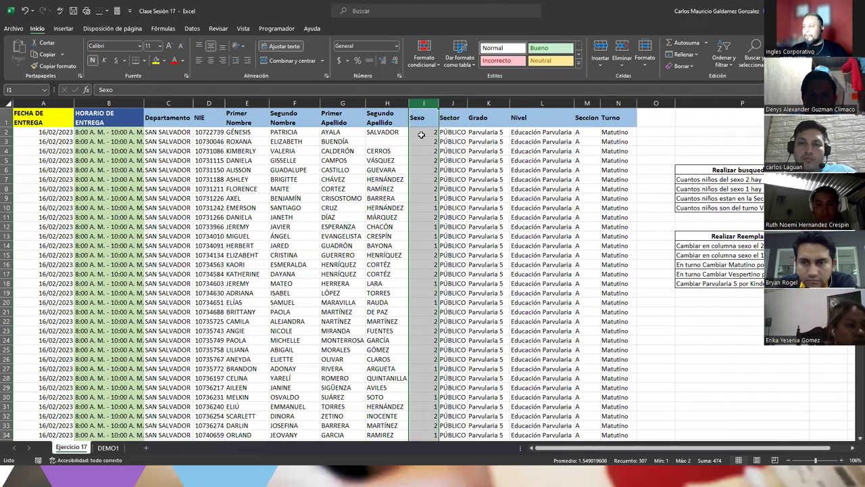
Replace every cell on the sheet whose entire content is 2 with Niña, and select the replacement tasks in P14:P18.
left_click(421, 133)
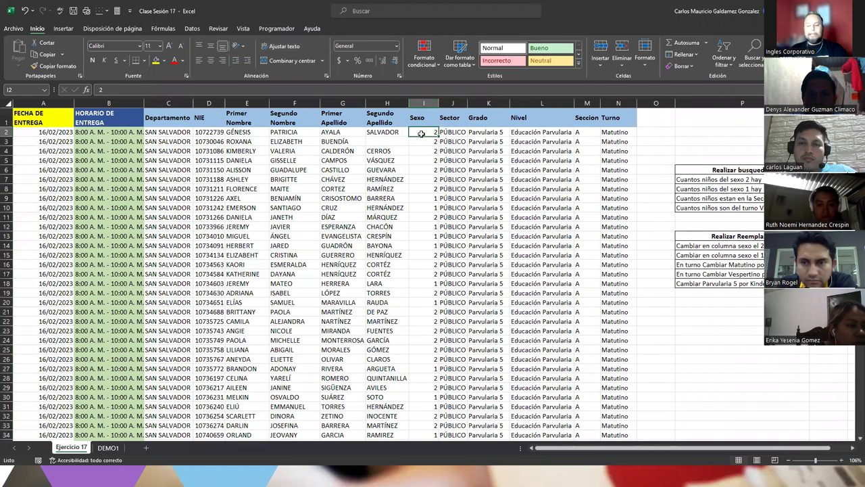
key("ctrl+b")
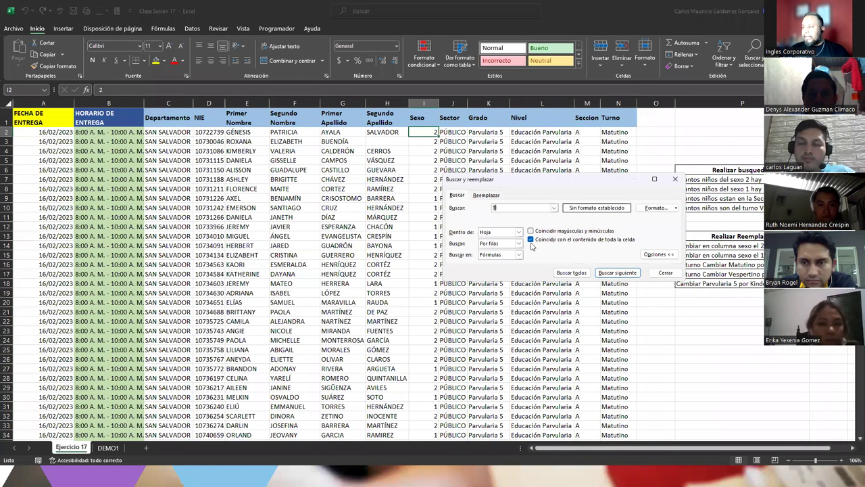
left_click(487, 197)
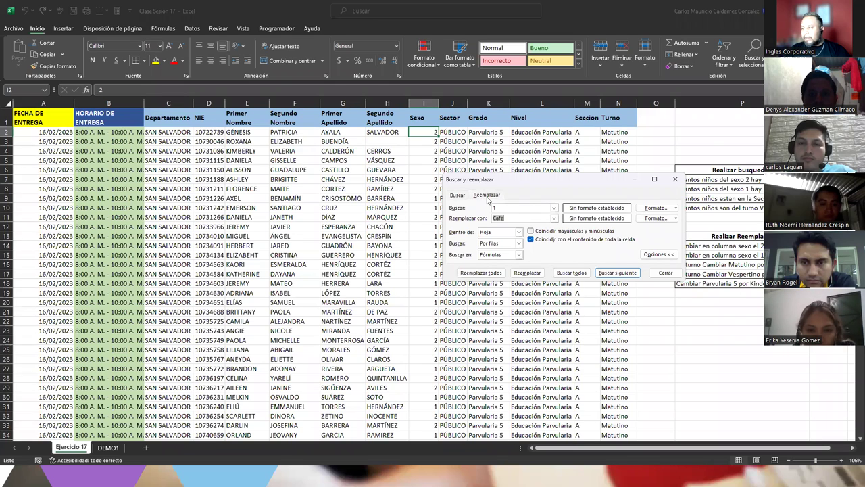
left_click(489, 207)
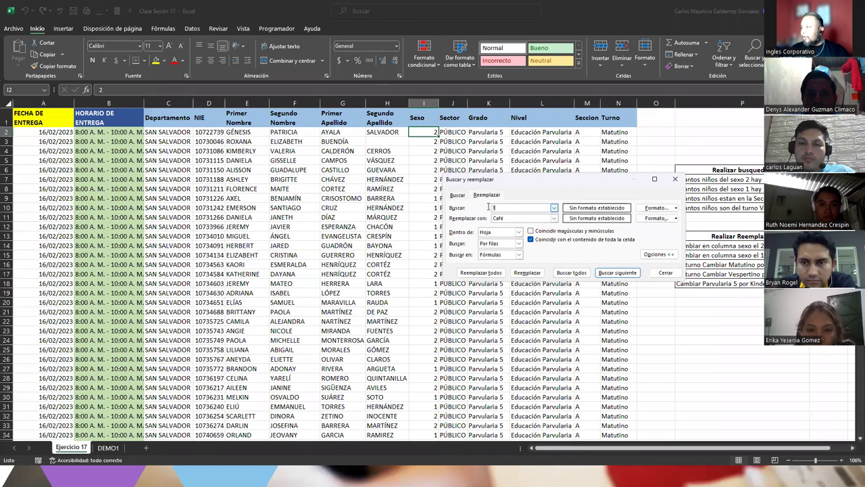
type("2")
key("Tab")
type("N")
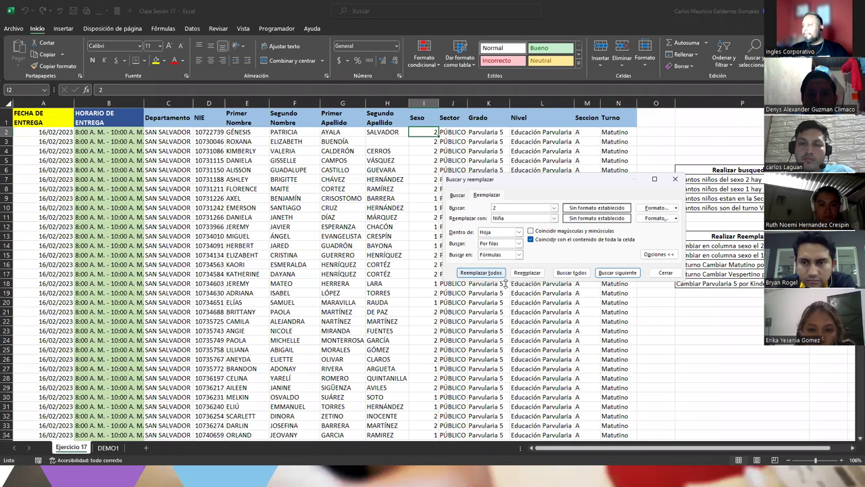
left_click(572, 272)
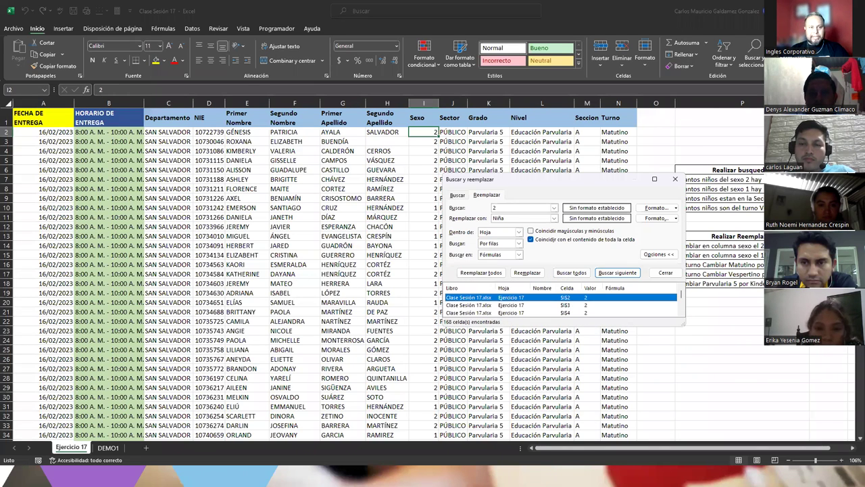
left_click(487, 273)
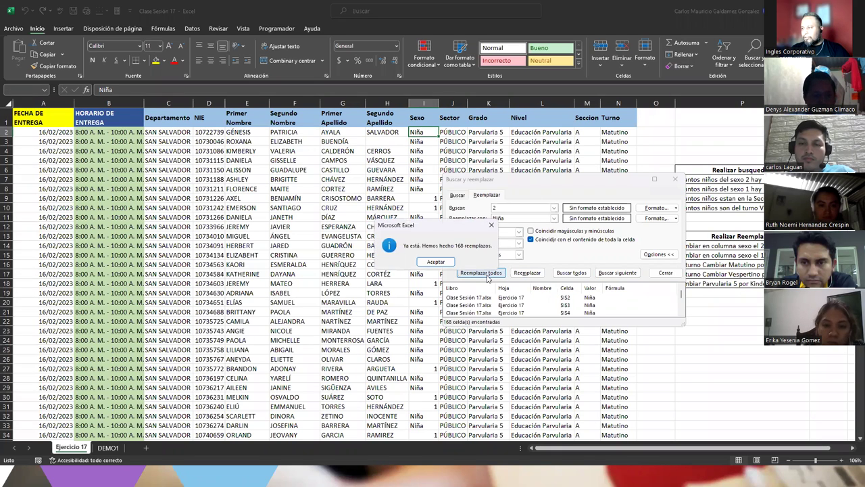
left_click(436, 263)
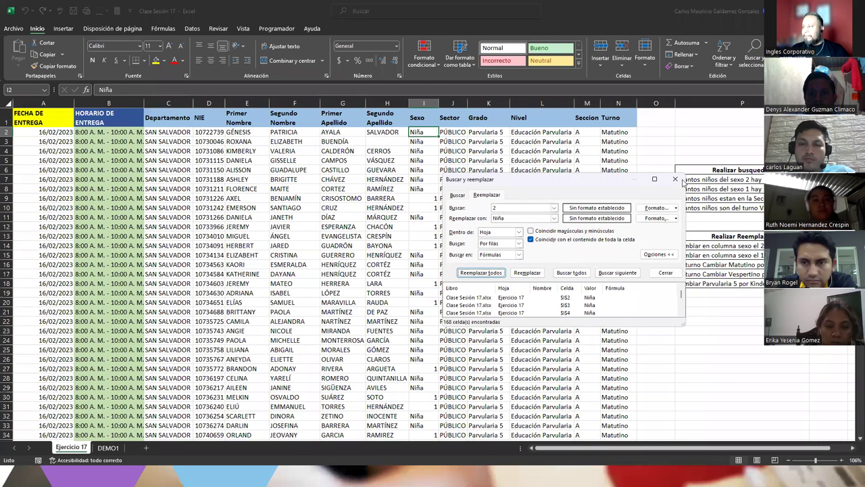
key("Escape")
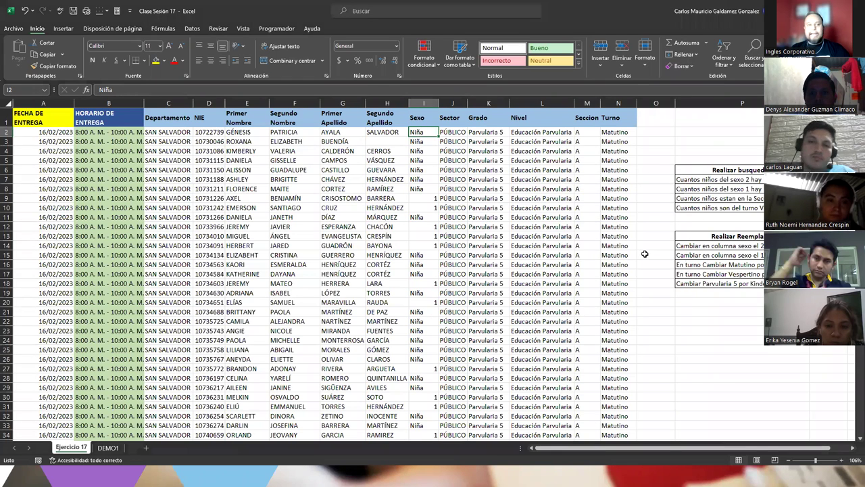
left_click_drag(751, 246, 751, 283)
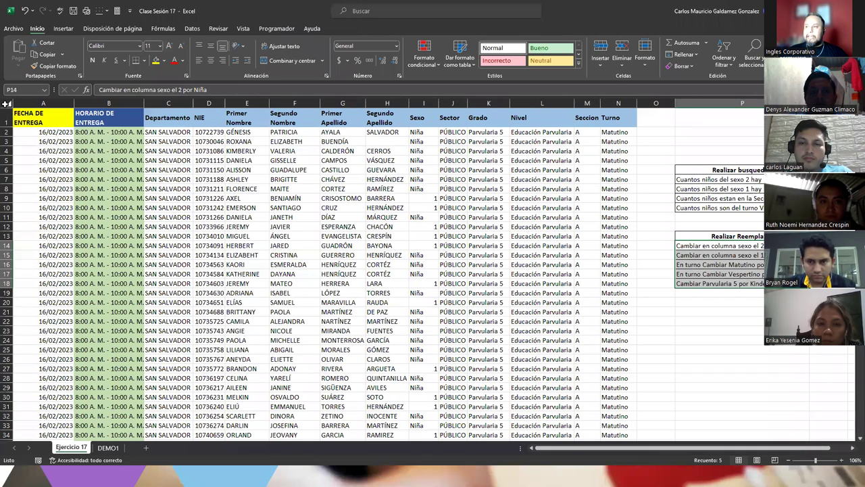
Copy the entire Ejercicio 17 sheet and paste it over all the cells of a new sheet.
left_click(7, 104)
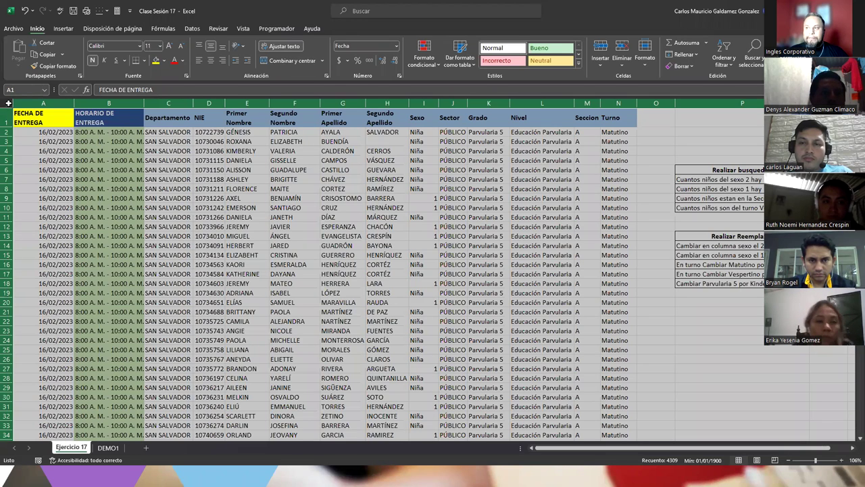
right_click(34, 140)
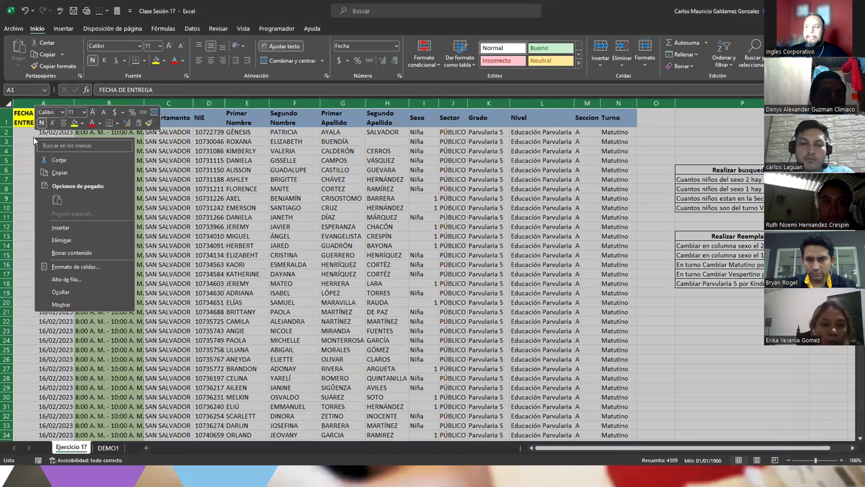
left_click(59, 172)
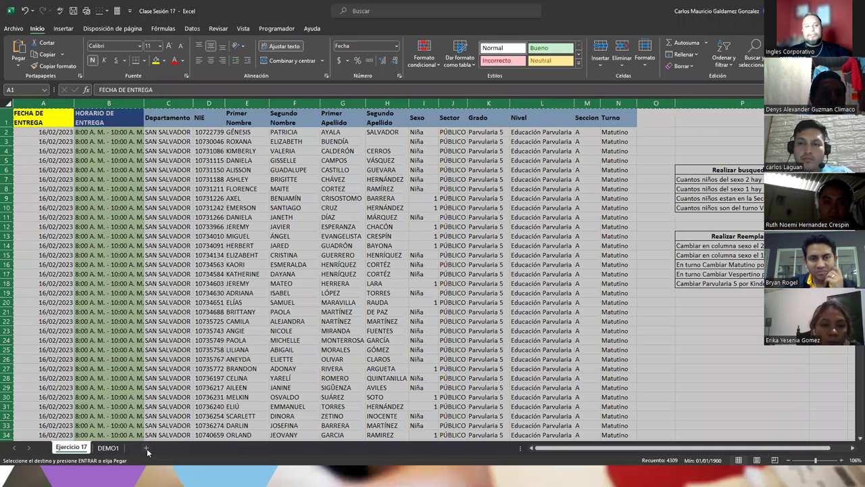
left_click(145, 448)
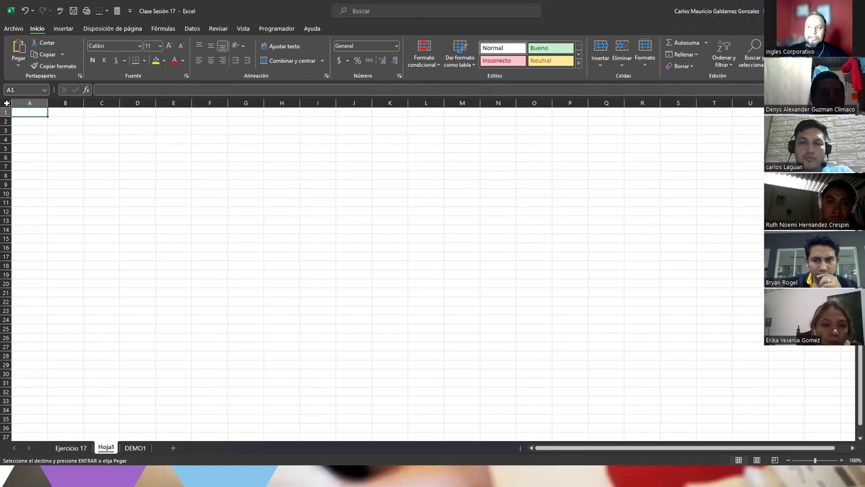
left_click(6, 103)
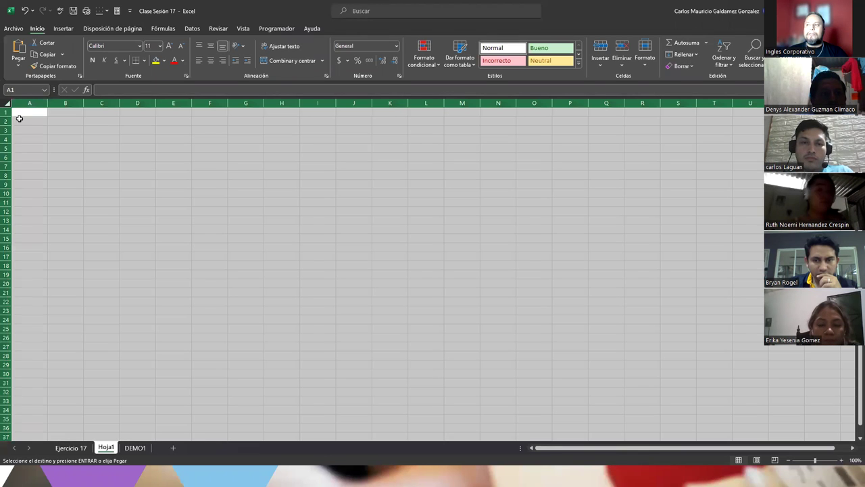
right_click(22, 113)
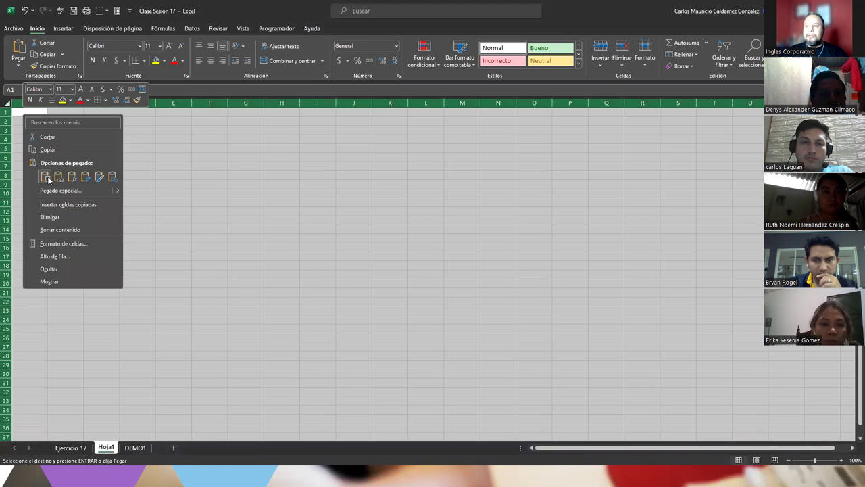
left_click(46, 176)
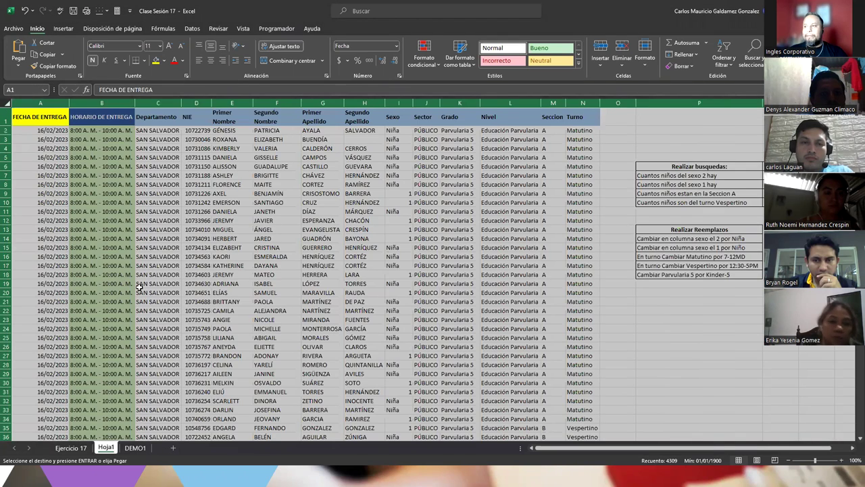
left_click(139, 284)
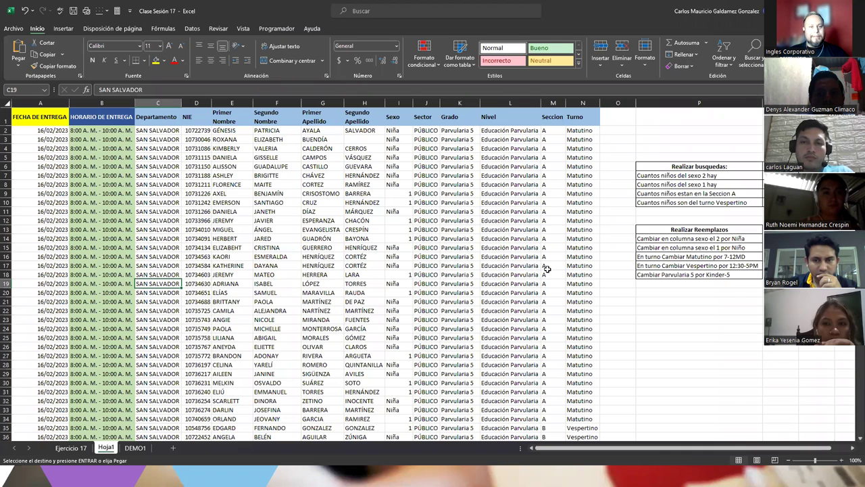
Undo the paste, permanently delete the new blank sheet and return to the Ejercicio 17 sheet.
key("ctrl+z")
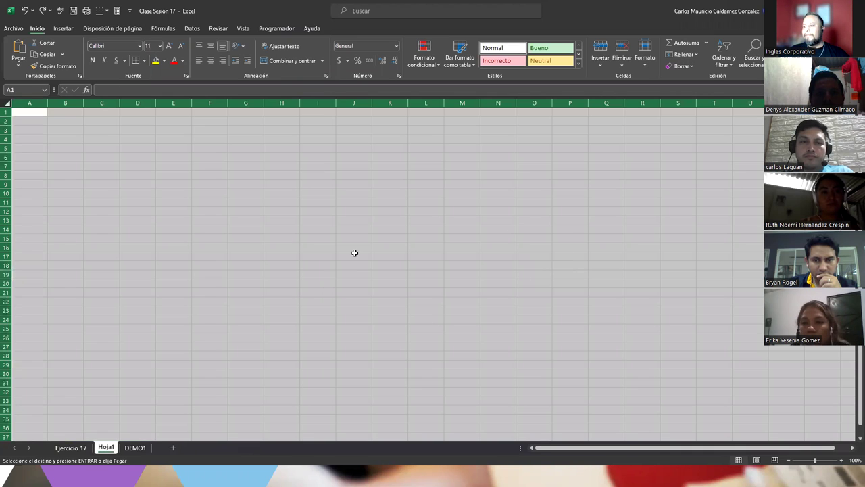
left_click(317, 255)
right_click(108, 451)
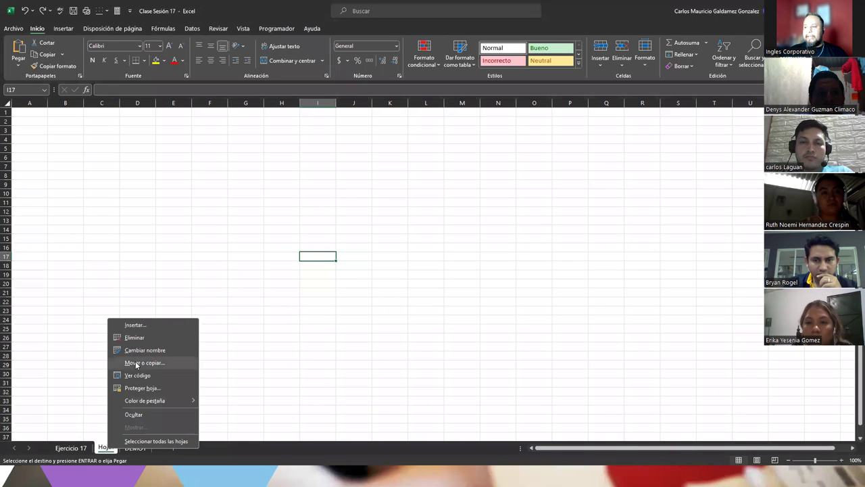
left_click(135, 338)
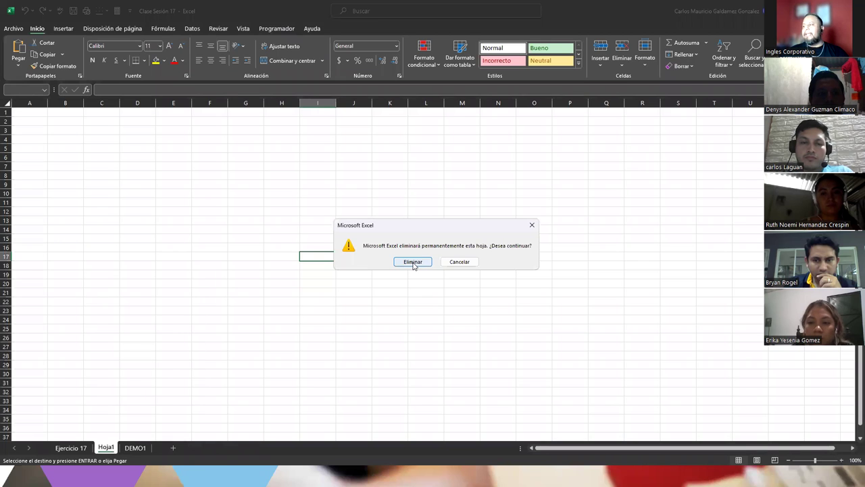
key("Return")
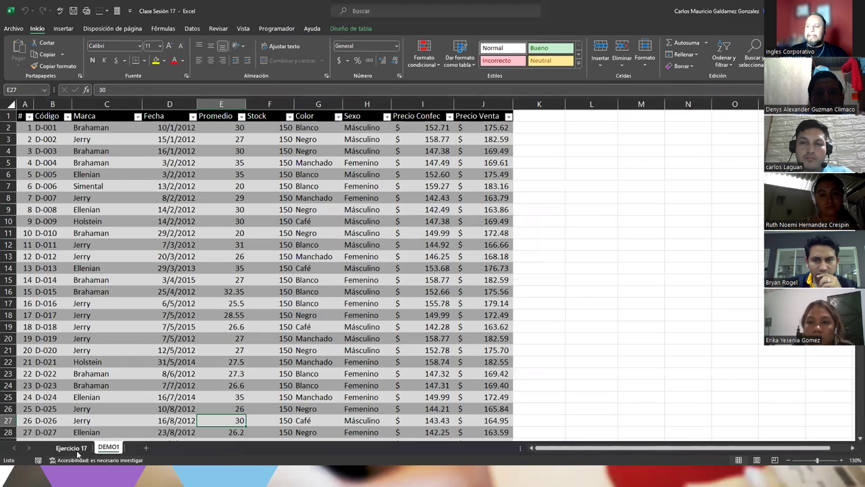
left_click(71, 448)
left_click(277, 273)
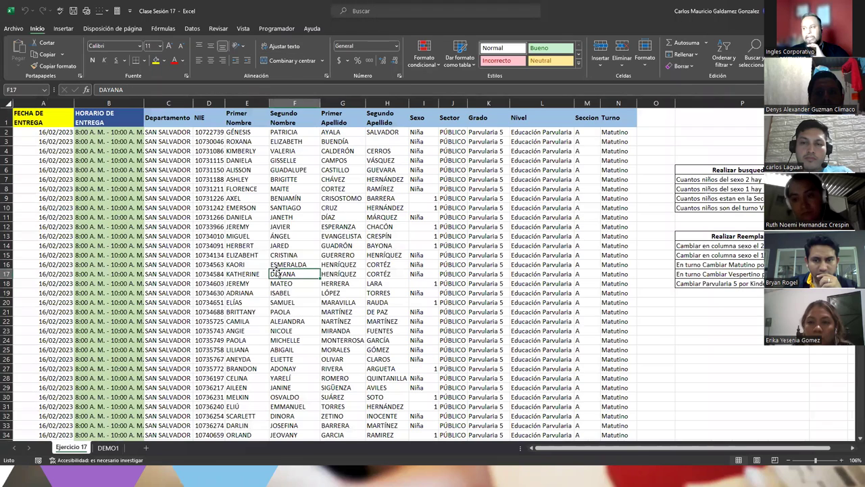
Compare selecting the whole sheet with selecting all from data cell B10 and empty cell P23, and switch to the presentation slide.
left_click(9, 103)
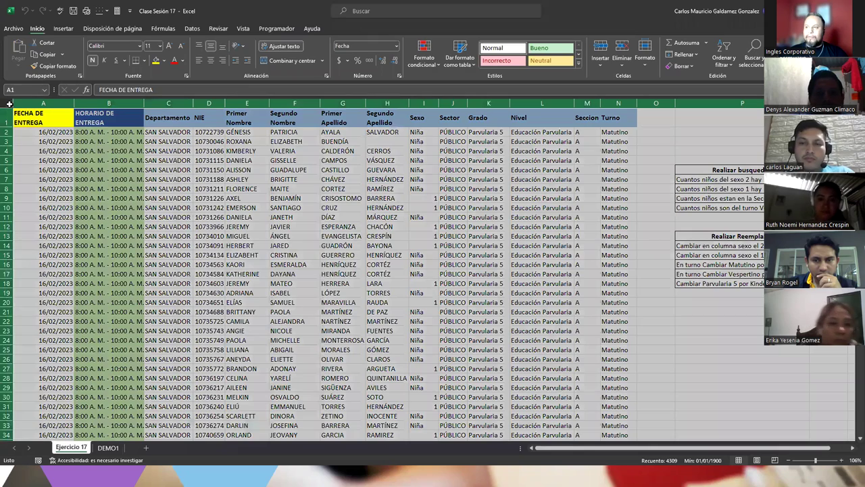
left_click(190, 255)
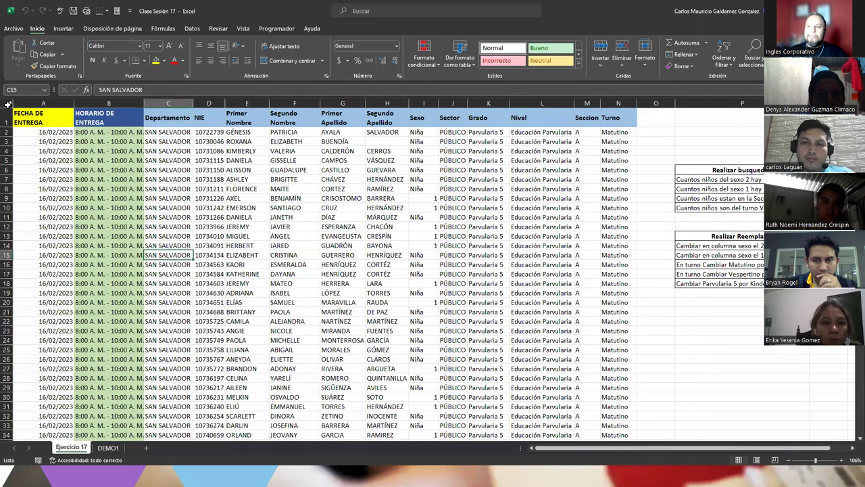
left_click(138, 208)
key("ctrl+a")
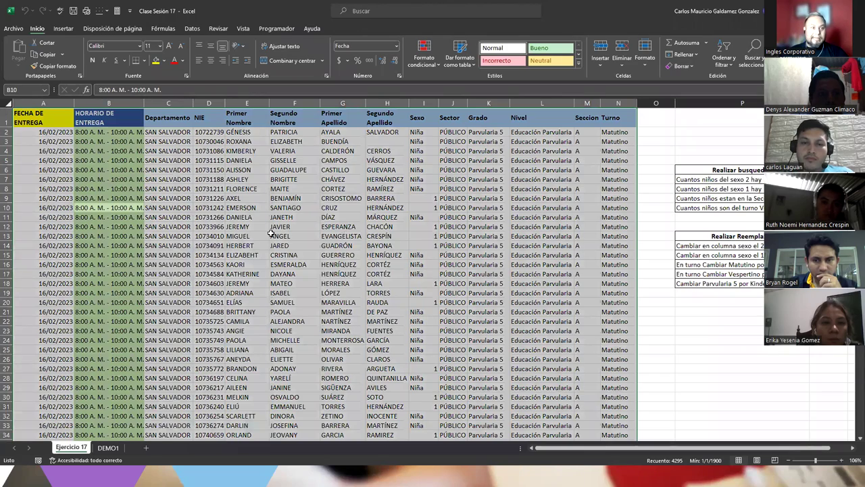
left_click(691, 332)
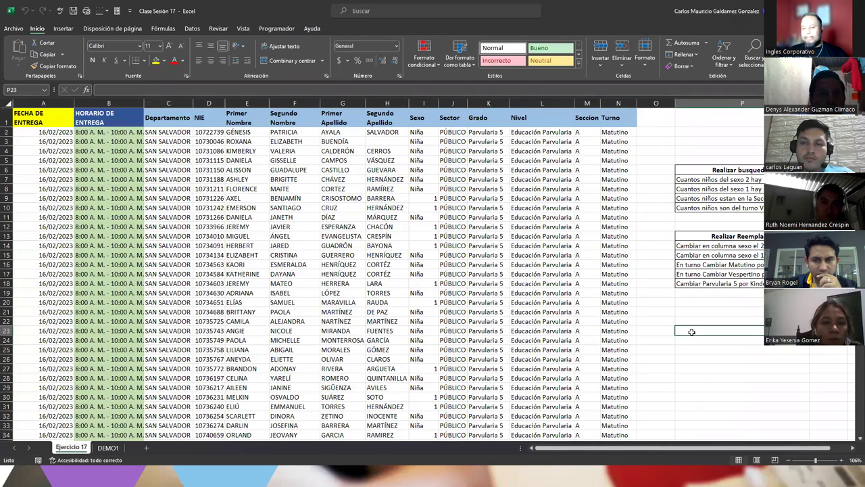
key("ctrl+a")
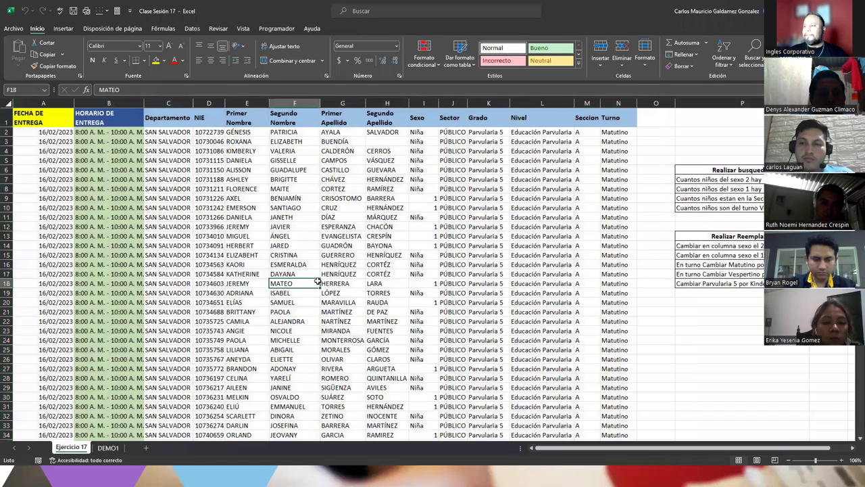
left_click(316, 282)
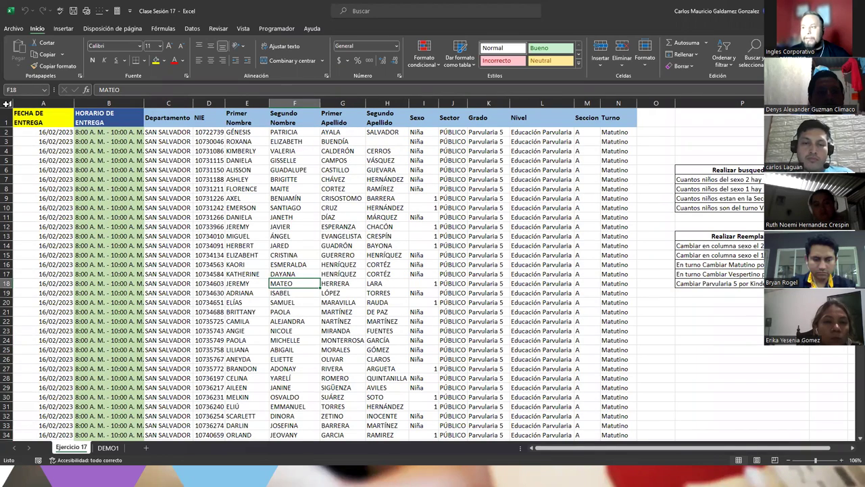
left_click(7, 104)
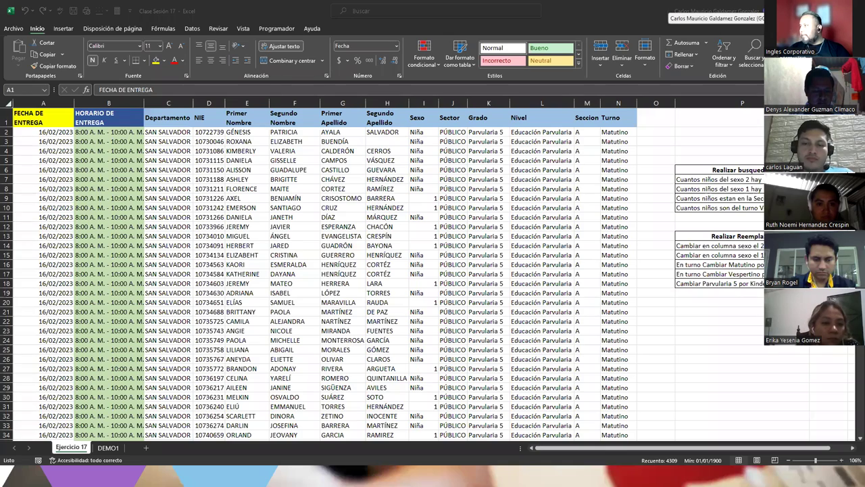
key("alt+Tab")
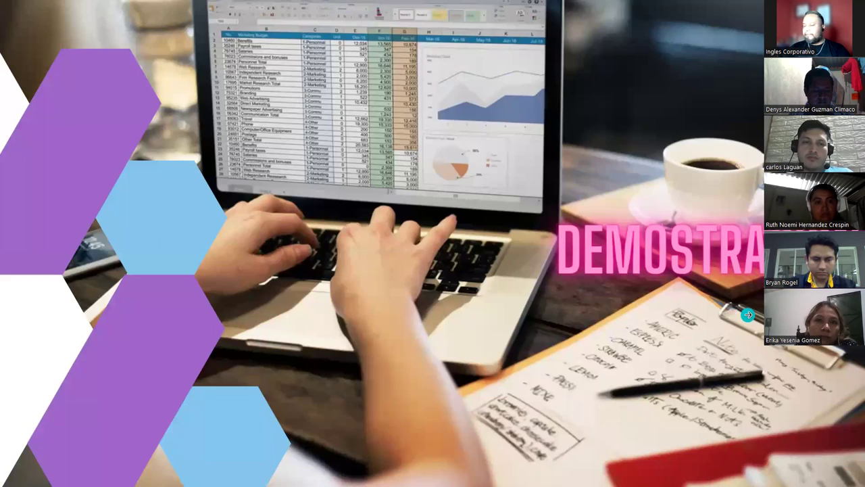